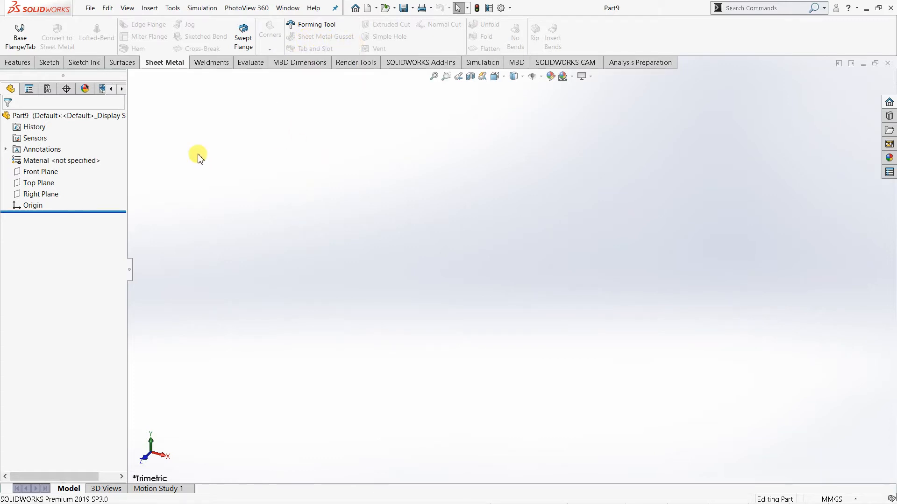
# Step: On the Front Plane, sketch connected lines from the origin: horizontal about 57 mm, slanted downward, and horizontal about 106 mm
pyautogui.click(42, 172)
pyautogui.click(85, 158)
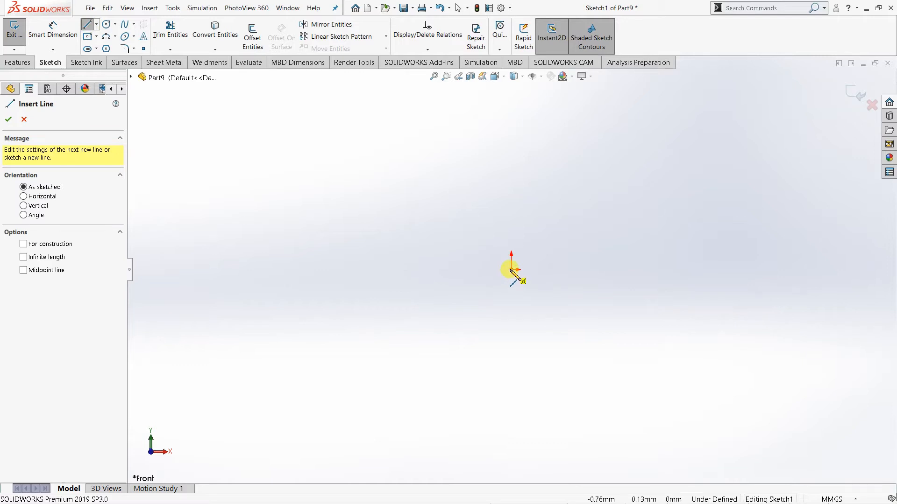
pyautogui.click(511, 270)
pyautogui.click(562, 270)
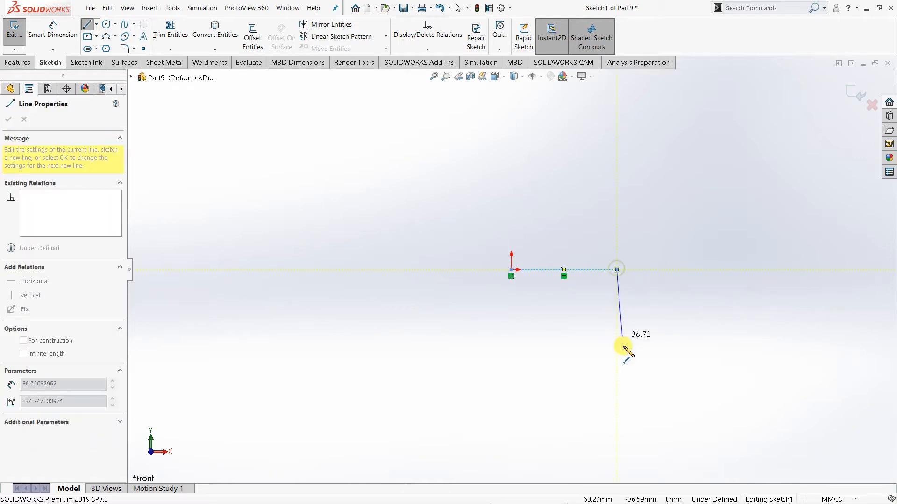
pyautogui.press('z')
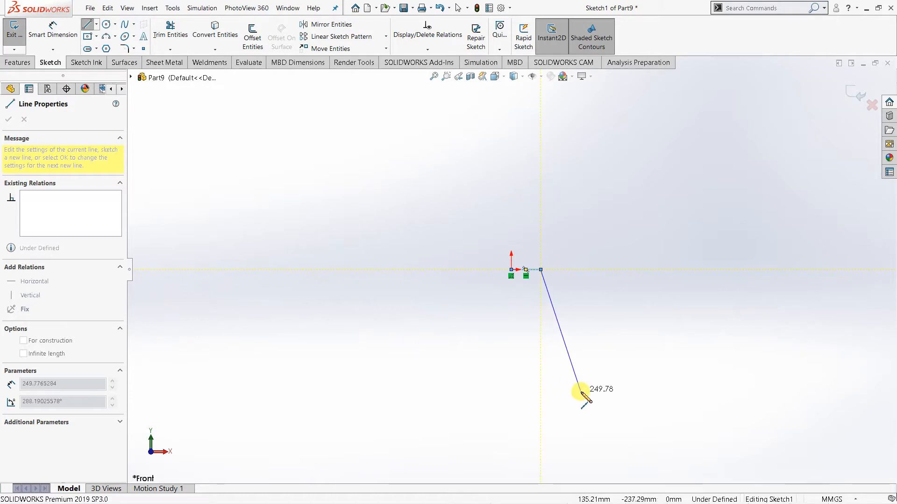
pyautogui.click(571, 368)
pyautogui.click(626, 369)
# Step: Dimension the upper horizontal line of the profile with Smart Dimension and set its length to 80 mm
pyautogui.rightClick(626, 368)
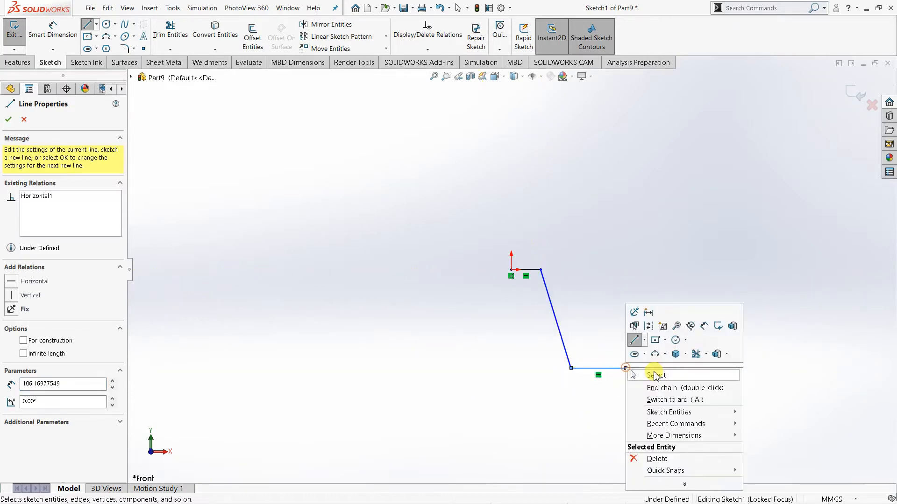
pyautogui.click(694, 321)
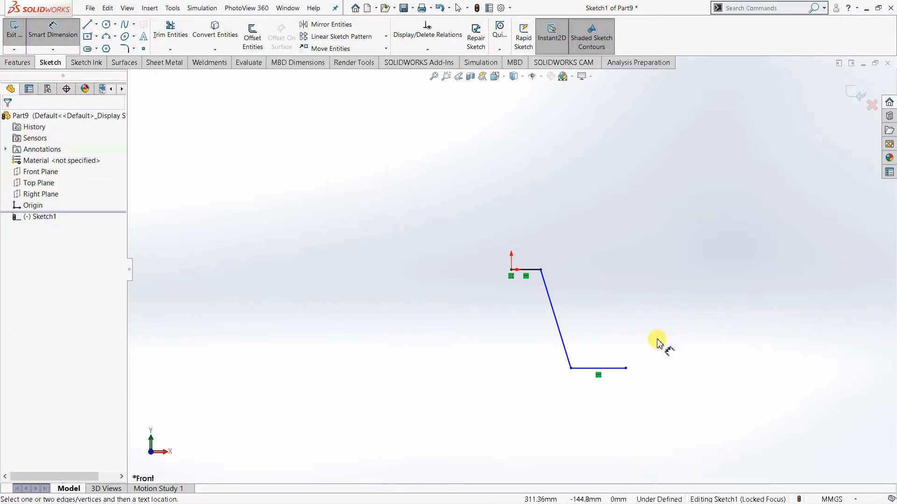
pyautogui.scroll(-2, 656, 341)
pyautogui.click(451, 232)
pyautogui.click(451, 197)
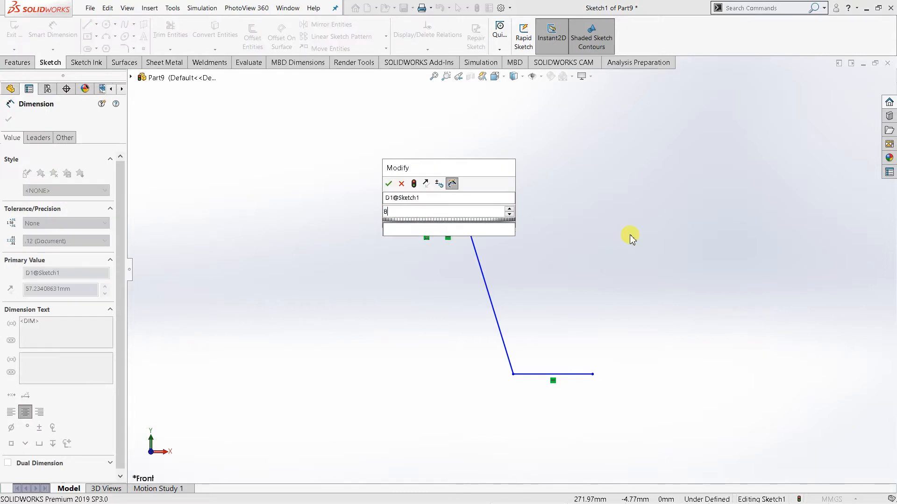
pyautogui.write('80')
pyautogui.click(389, 183)
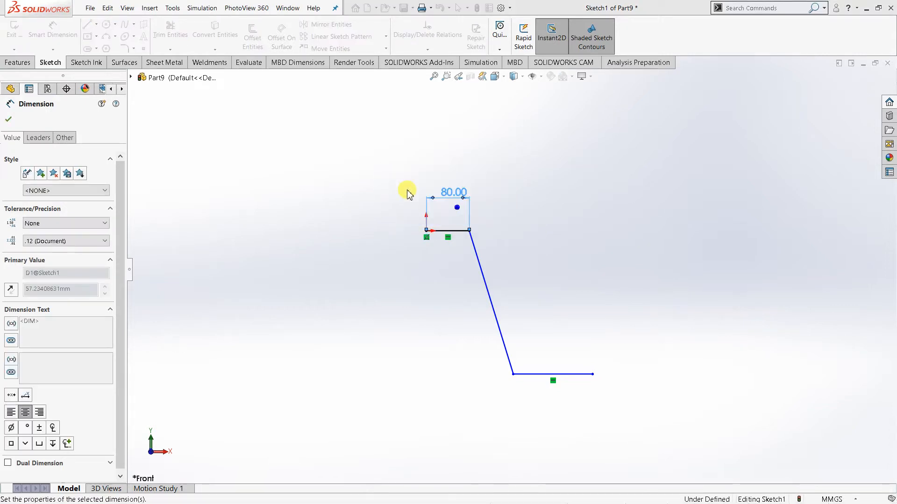
pyautogui.click(537, 237)
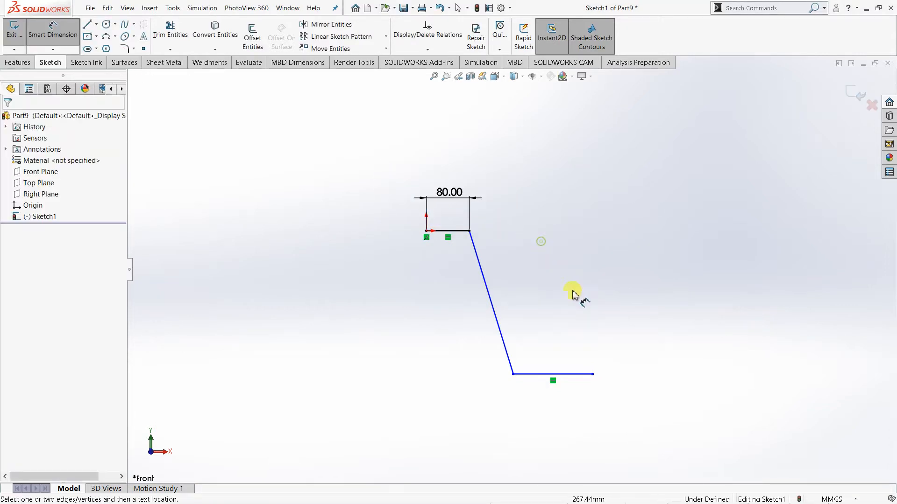
# Step: Dimension the lower horizontal line of the profile and set its length to 120 mm
pyautogui.click(568, 374)
pyautogui.click(566, 404)
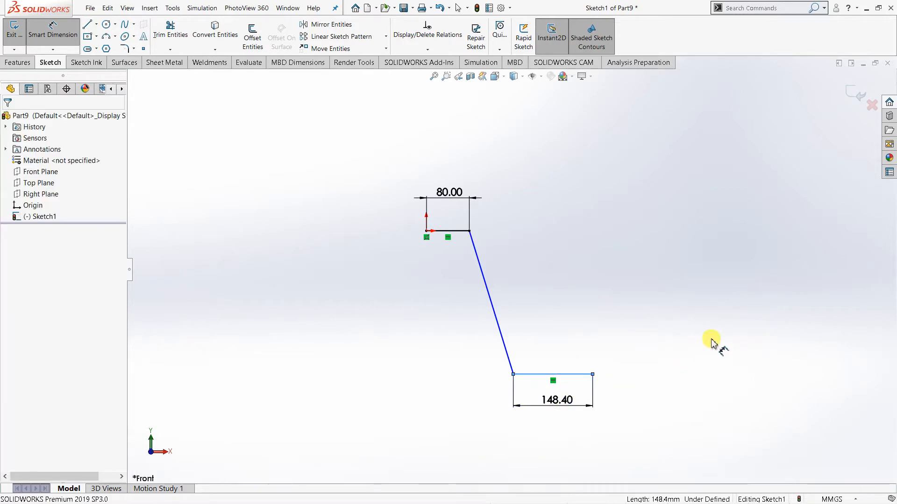
pyautogui.write('120')
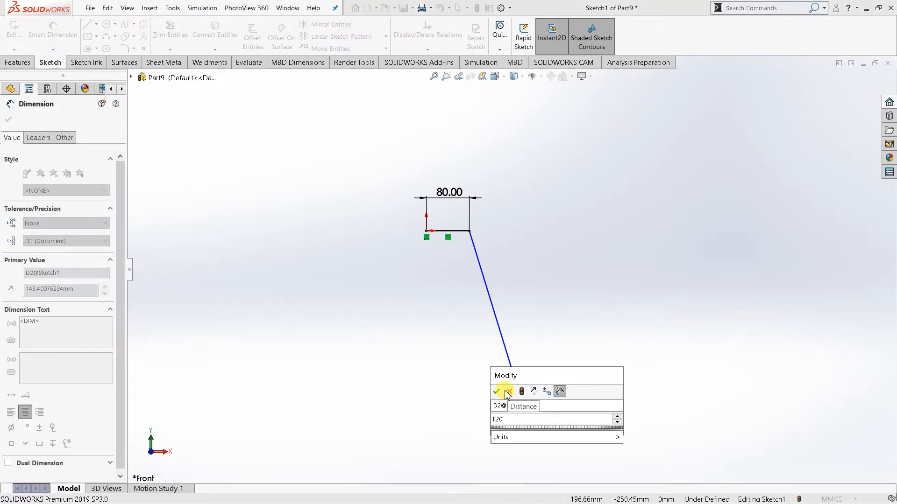
pyautogui.click(497, 392)
pyautogui.click(570, 323)
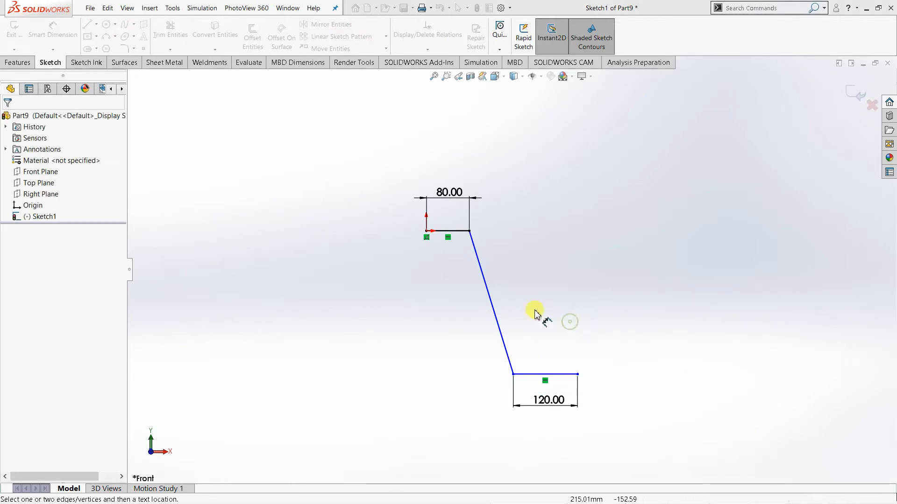
# Step: Dimension the vertical distance between the two horizontal lines and set it to 250 mm
pyautogui.click(455, 234)
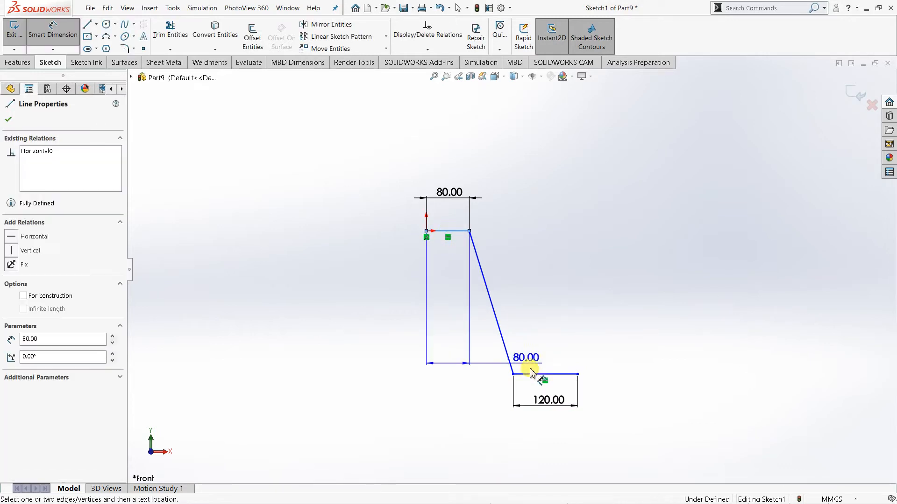
pyautogui.click(539, 373)
pyautogui.click(379, 306)
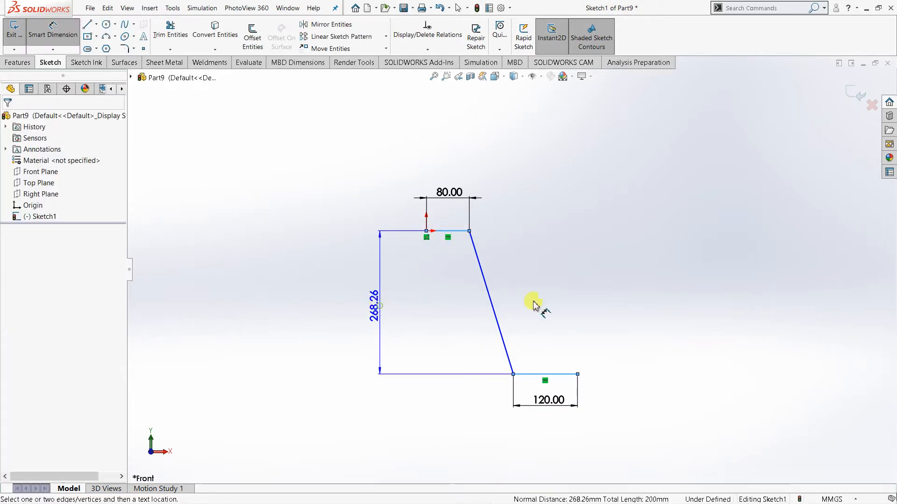
pyautogui.write('250')
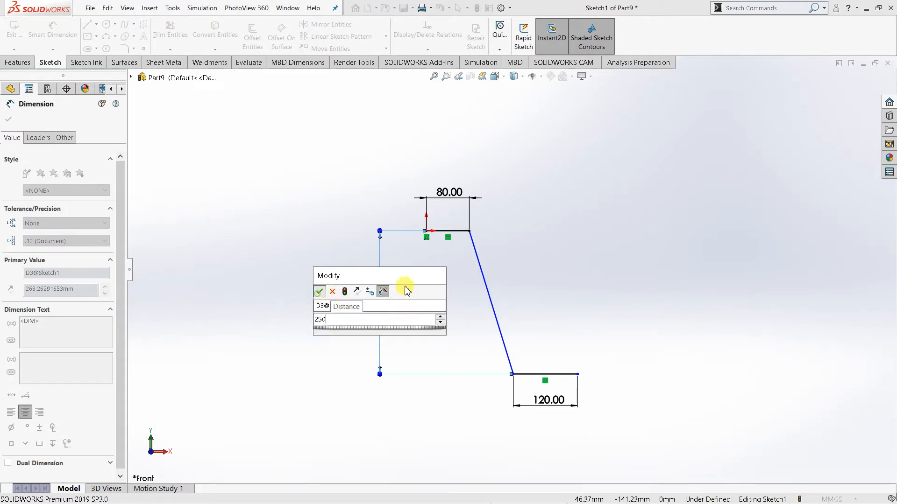
pyautogui.click(319, 292)
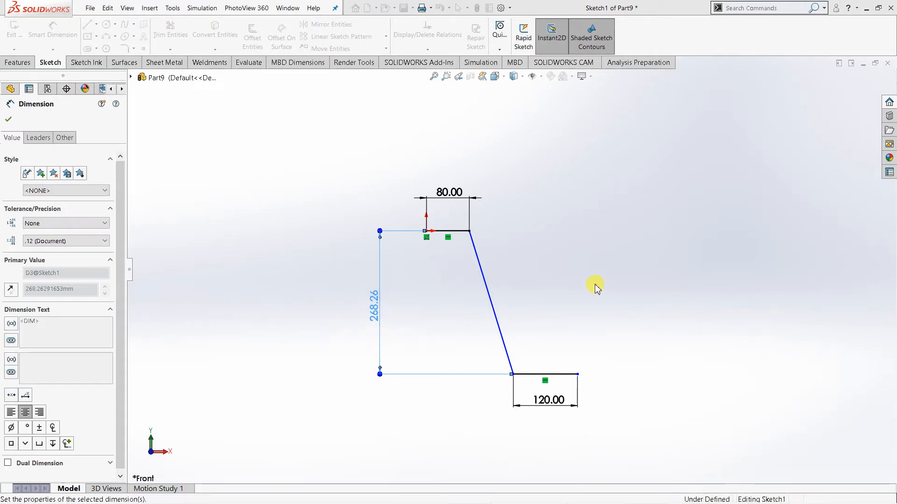
pyautogui.click(491, 269)
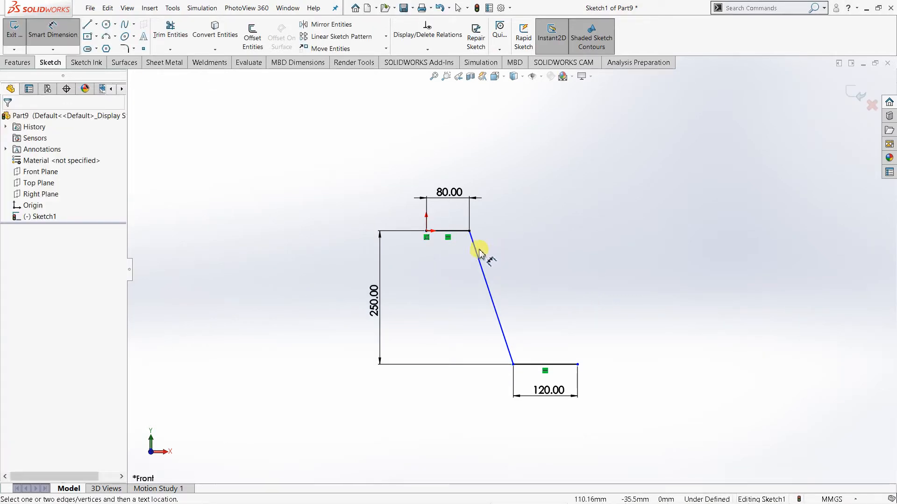
# Step: Dimension the angle between the upper horizontal line and the slanted line, set it to 110°, and leave Smart Dimension
pyautogui.click(456, 237)
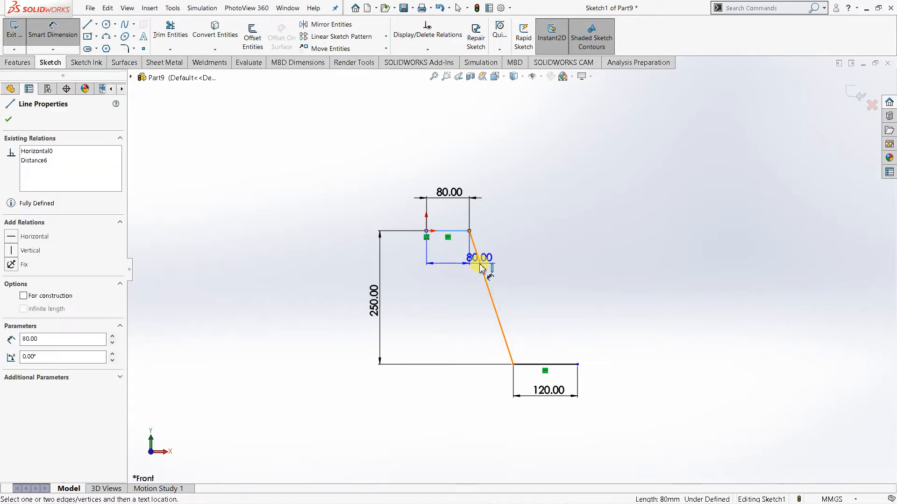
pyautogui.click(481, 268)
pyautogui.click(457, 272)
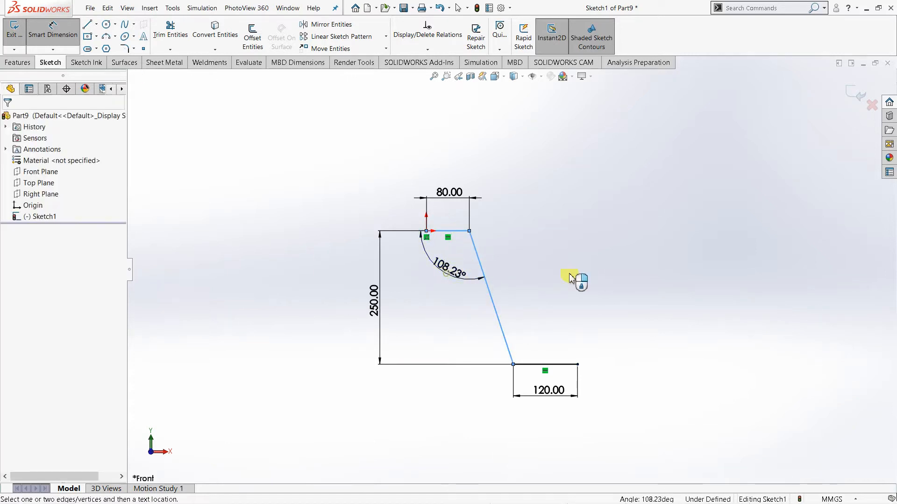
pyautogui.click(665, 273)
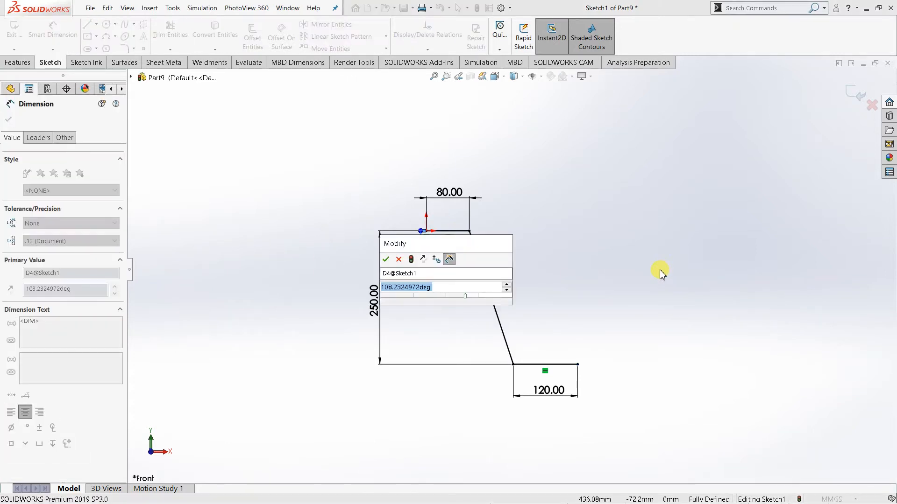
pyautogui.write('110')
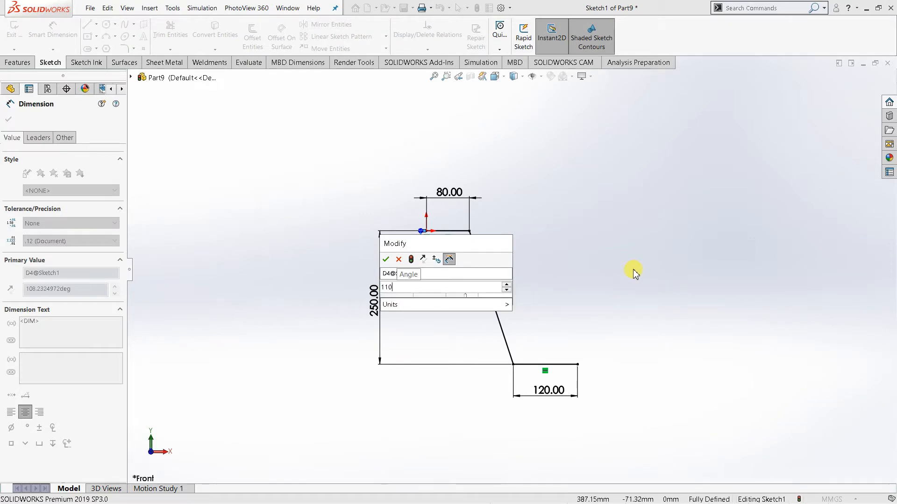
pyautogui.click(386, 260)
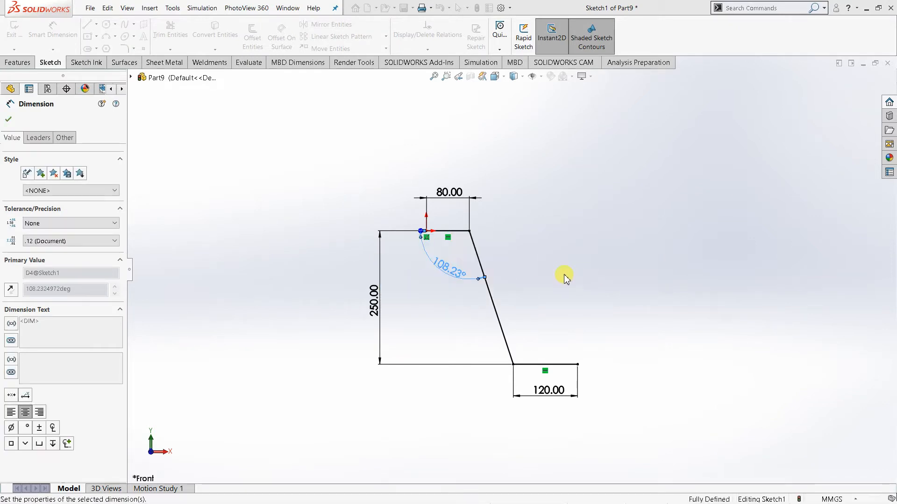
pyautogui.rightClick(564, 279)
pyautogui.click(569, 304)
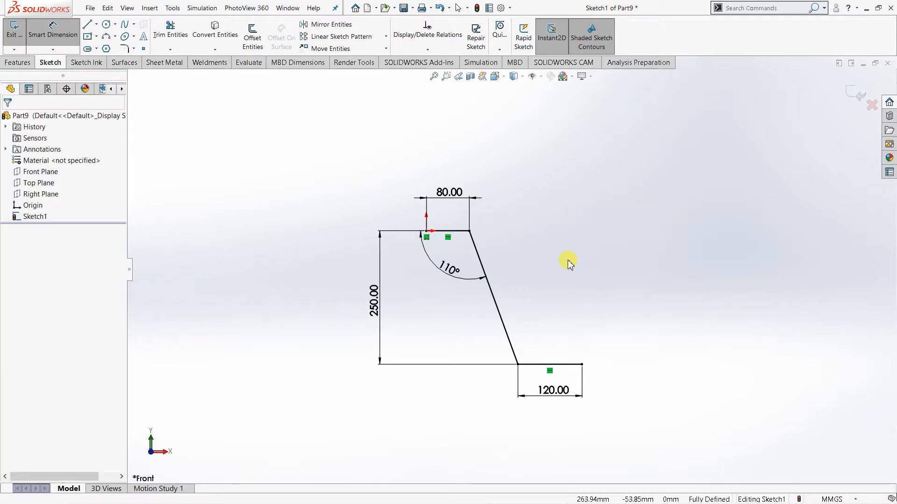
# Step: Start a Base Flange from the profile sketch, set the bend radius to 1 mm, and inspect both bends in the preview
pyautogui.moveTo(537, 299); pyautogui.dragTo(516, 316, button='middle')
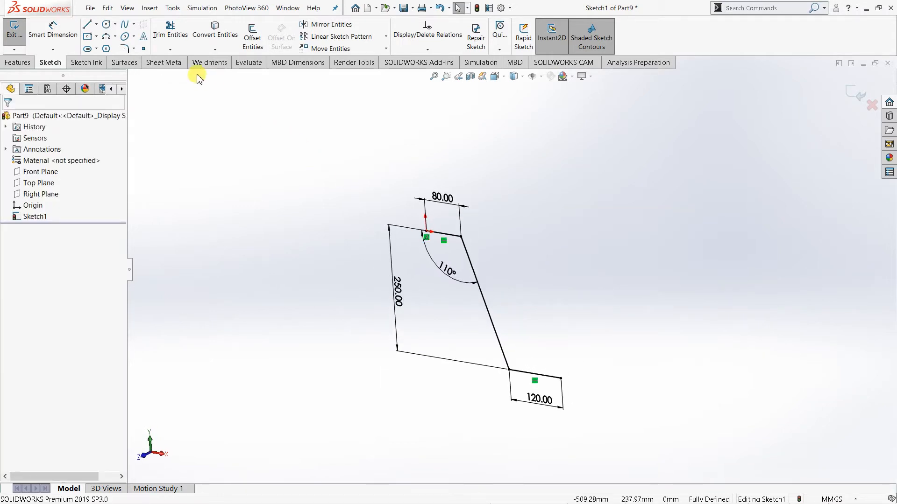
pyautogui.click(164, 66)
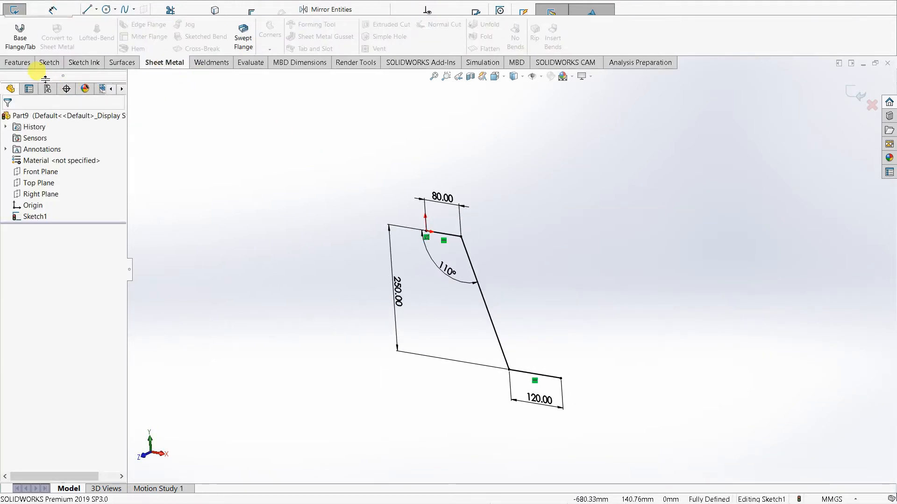
pyautogui.click(27, 50)
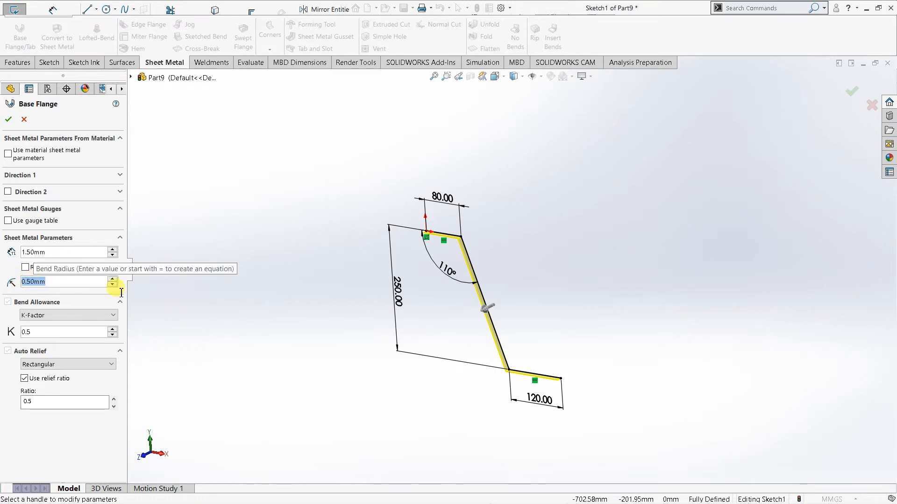
pyautogui.write('1')
pyautogui.press('Return')
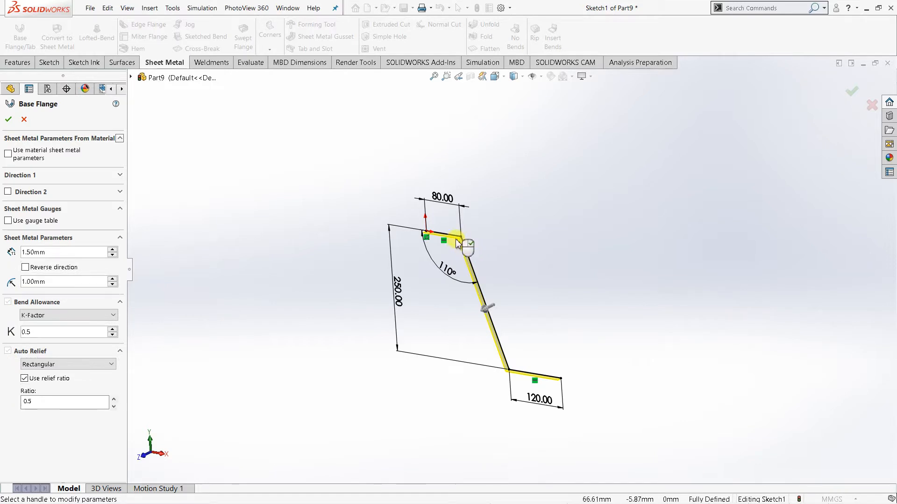
pyautogui.scroll(-3, 461, 234)
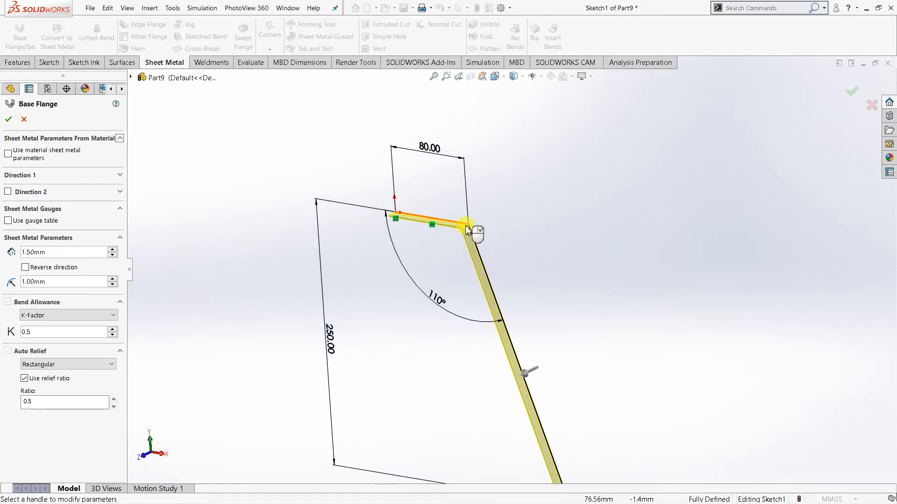
pyautogui.scroll(2, 529, 285)
pyautogui.scroll(-5, 544, 406)
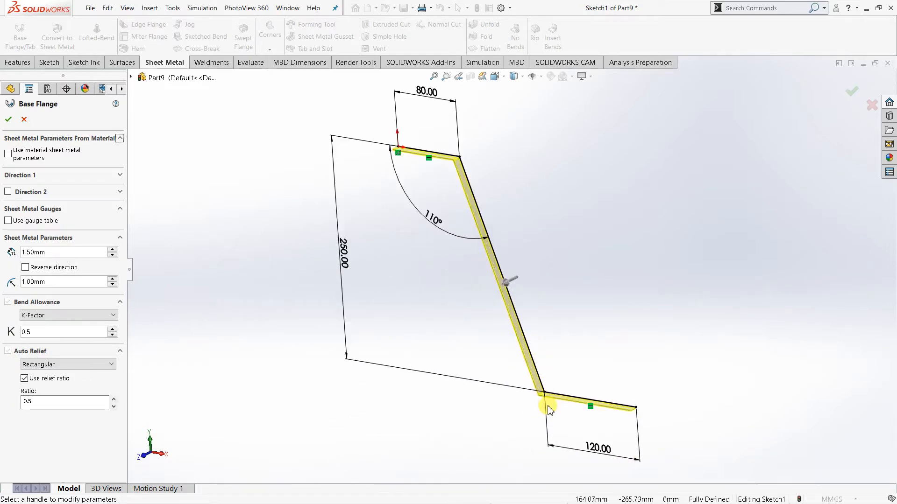
pyautogui.scroll(4, 537, 318)
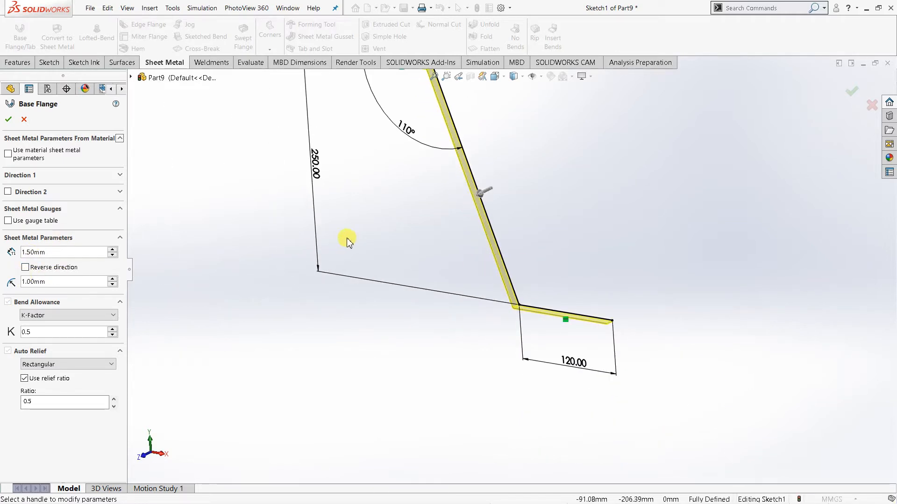
pyautogui.scroll(3, 347, 240)
pyautogui.scroll(-4, 500, 181)
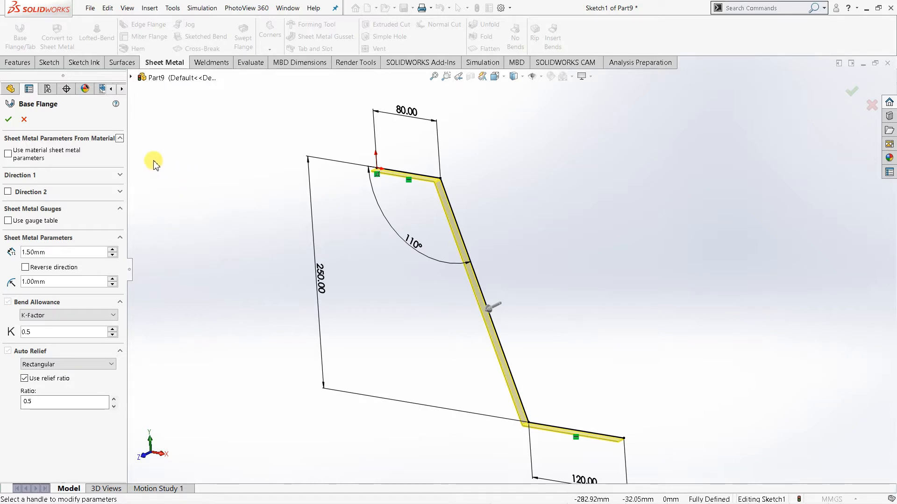
# Step: Set the base flange's Direction 1 to Mid Plane with a width of 100 mm and check the preview from several angles
pyautogui.click(107, 177)
pyautogui.click(95, 189)
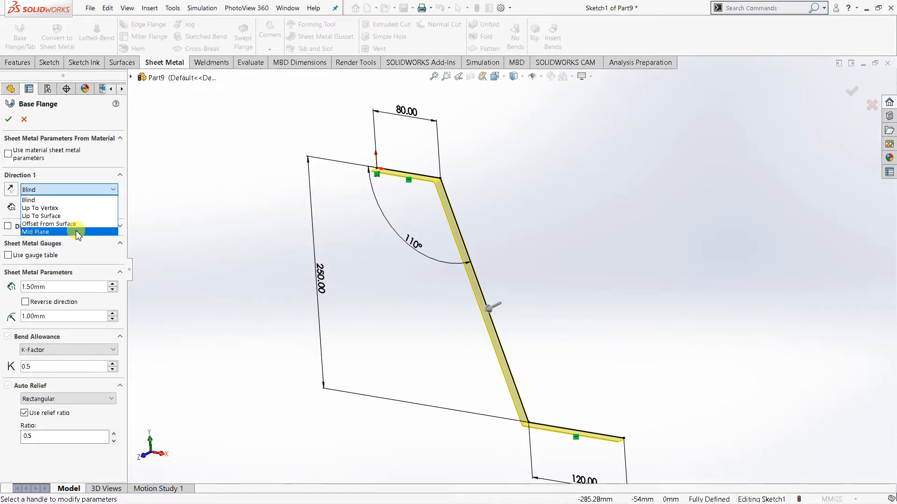
pyautogui.click(77, 232)
pyautogui.click(113, 203)
pyautogui.click(113, 204)
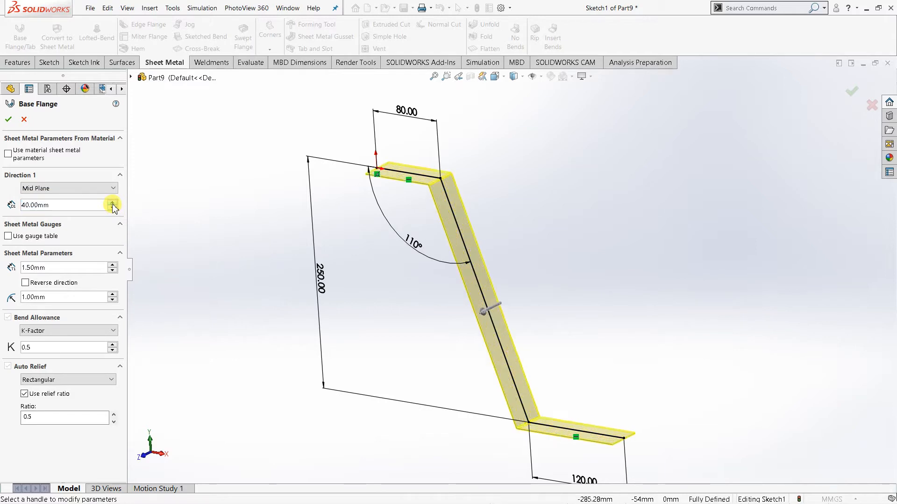
pyautogui.click(112, 204)
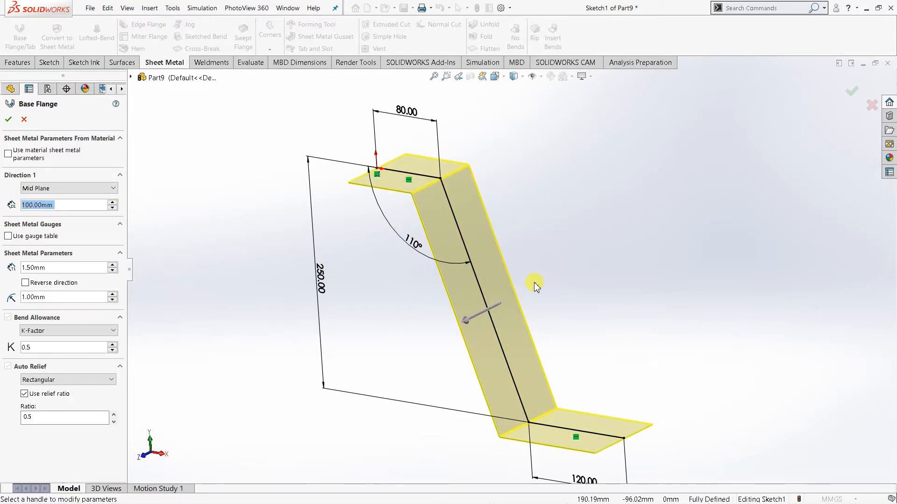
pyautogui.moveTo(537, 284); pyautogui.dragTo(467, 322, button='middle')
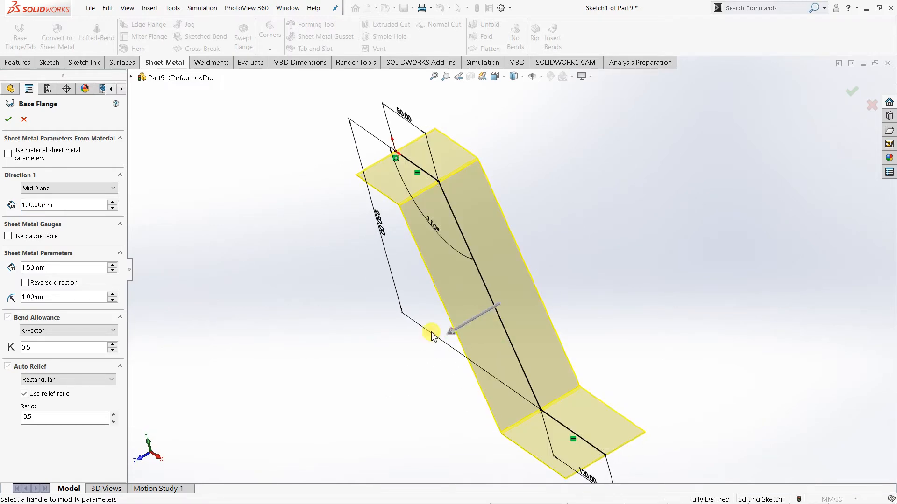
pyautogui.moveTo(575, 293); pyautogui.dragTo(591, 264, button='middle')
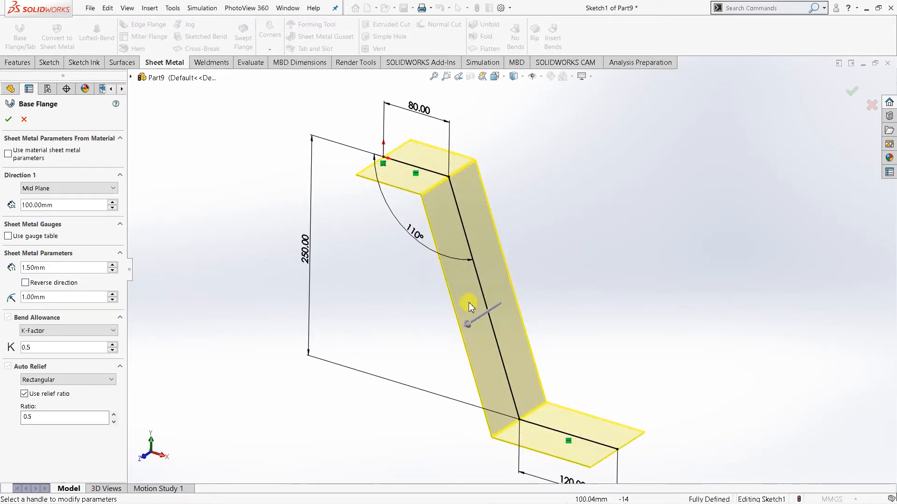
# Step: Accept the base flange and examine its lower bend between the slanted and horizontal faces
pyautogui.moveTo(583, 309); pyautogui.dragTo(507, 306, button='middle')
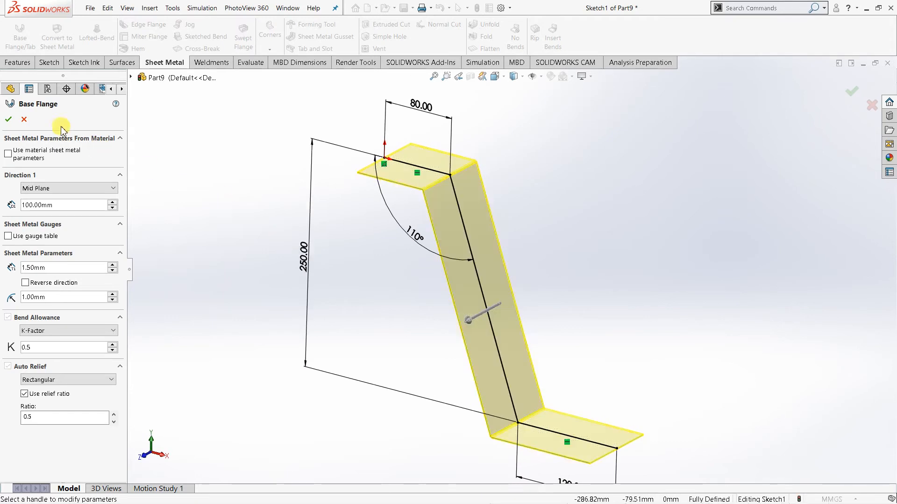
pyautogui.click(8, 119)
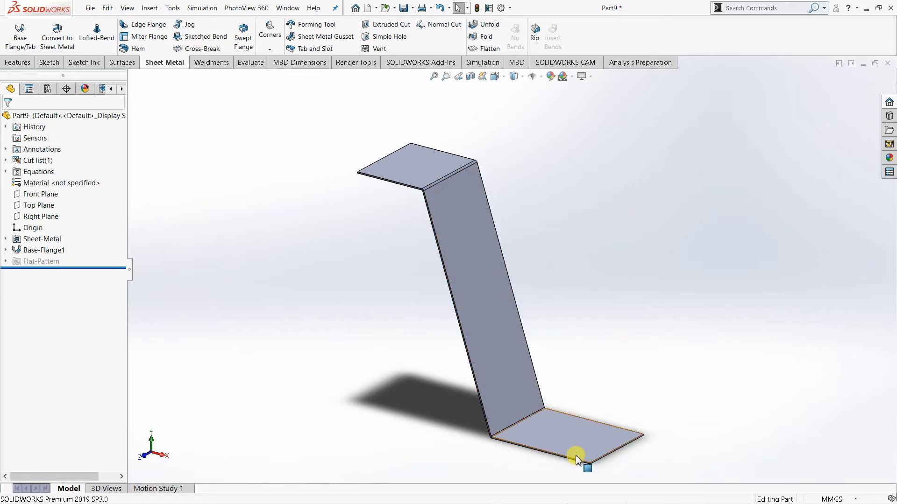
pyautogui.scroll(-5, 558, 423)
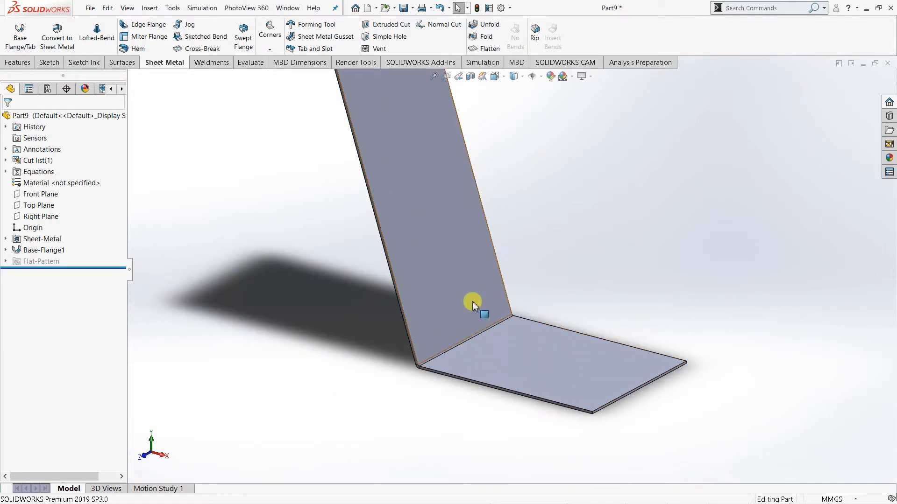
pyautogui.click(542, 347)
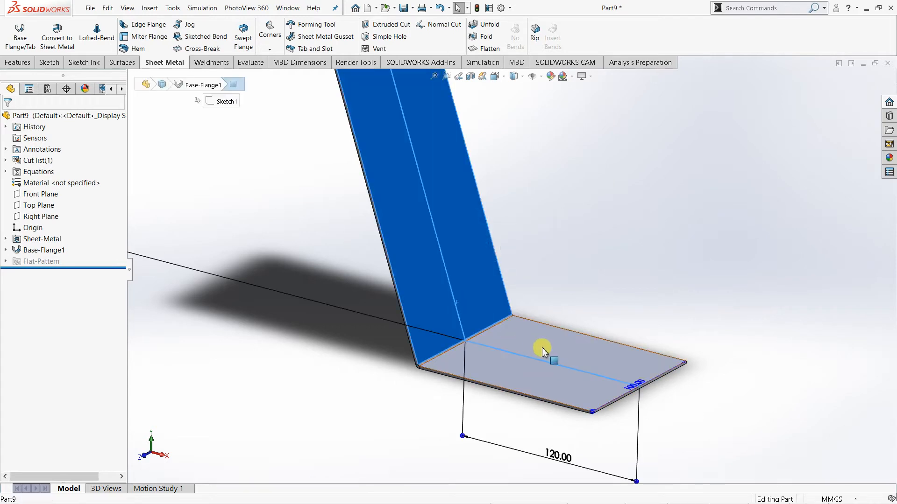
pyautogui.click(537, 182)
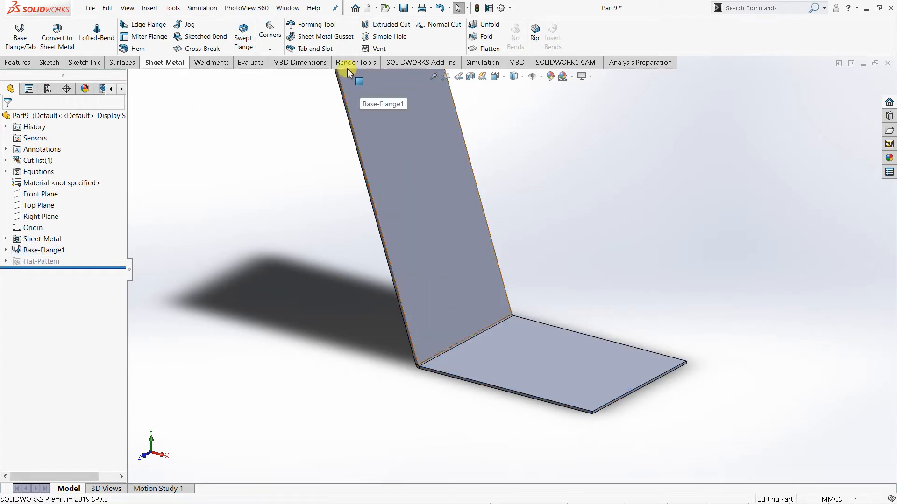
# Step: Start a Sheet Metal Gusset between the slanted face and the lower horizontal face, and inspect its preview at the bend
pyautogui.click(322, 40)
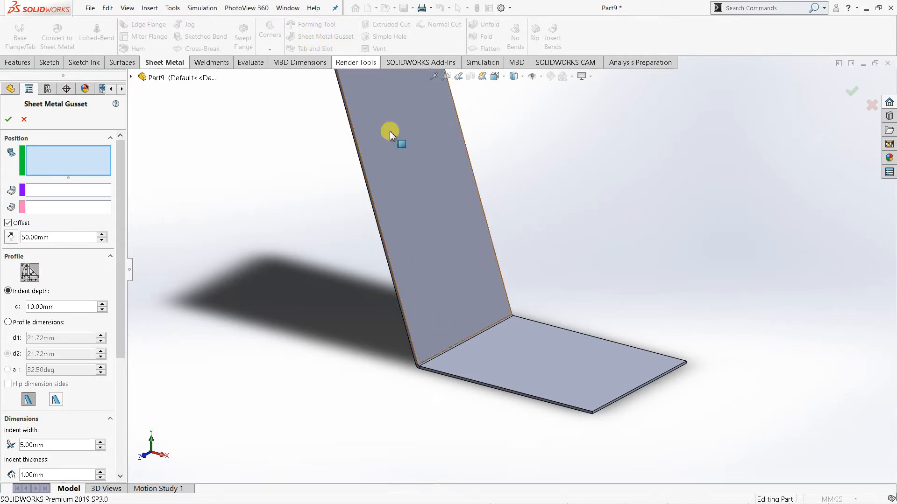
pyautogui.click(441, 265)
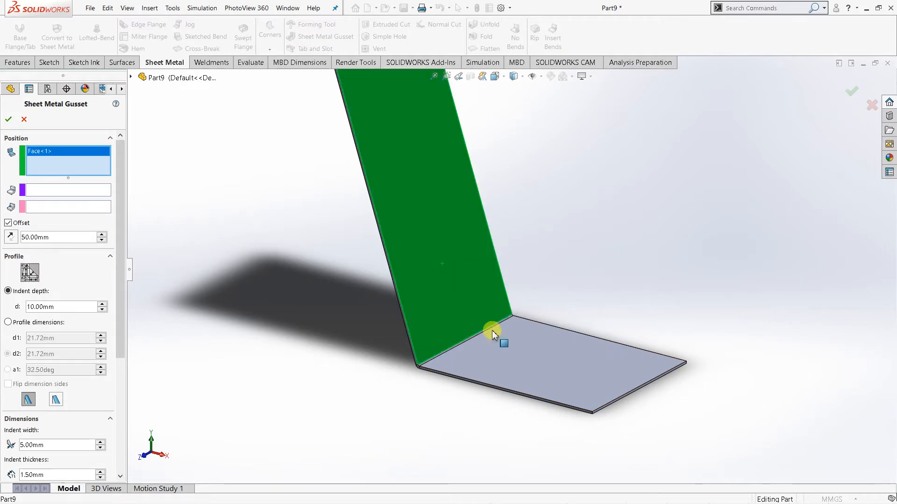
pyautogui.click(525, 366)
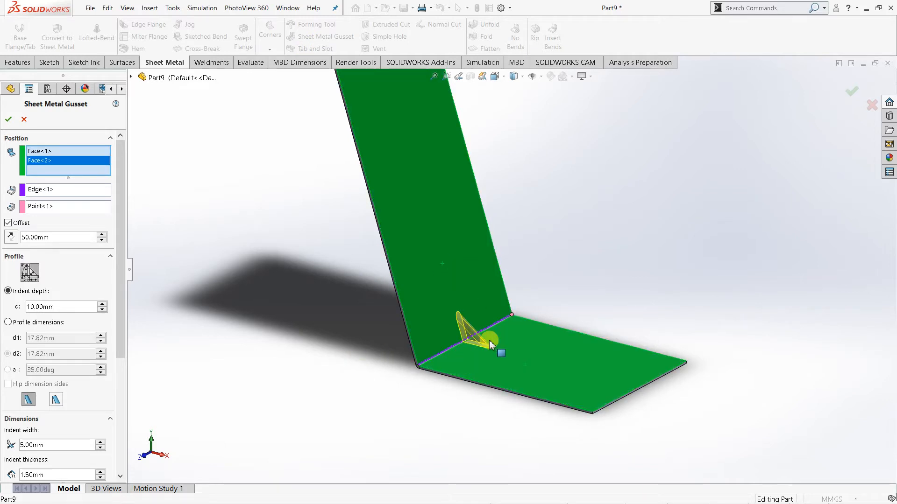
pyautogui.scroll(-2, 485, 345)
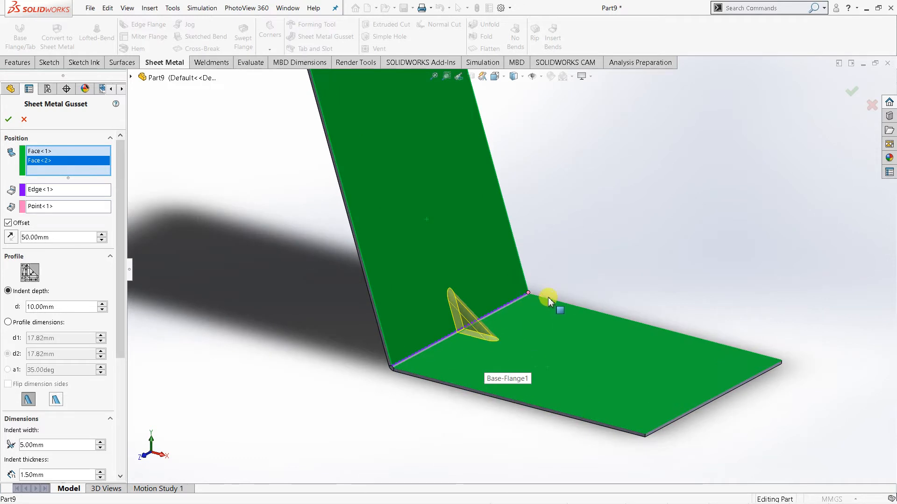
pyautogui.moveTo(548, 301); pyautogui.dragTo(512, 366, button='middle')
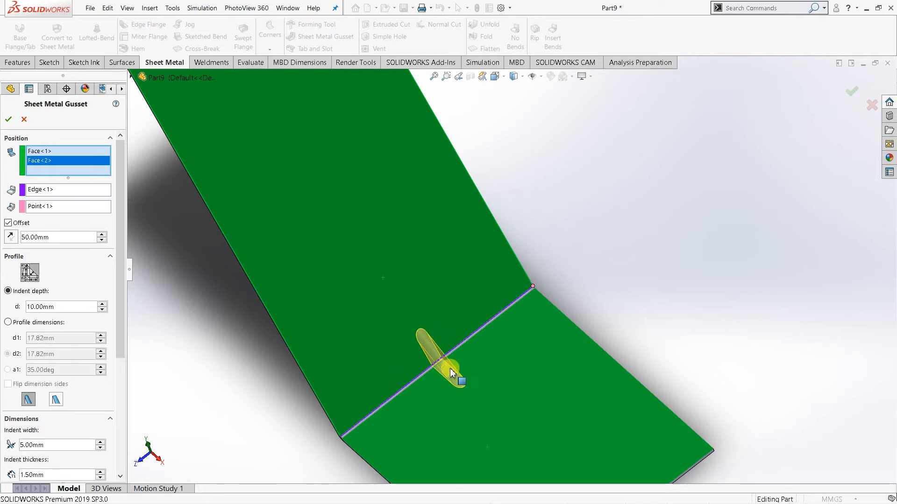
pyautogui.moveTo(453, 369); pyautogui.dragTo(432, 362, button='middle')
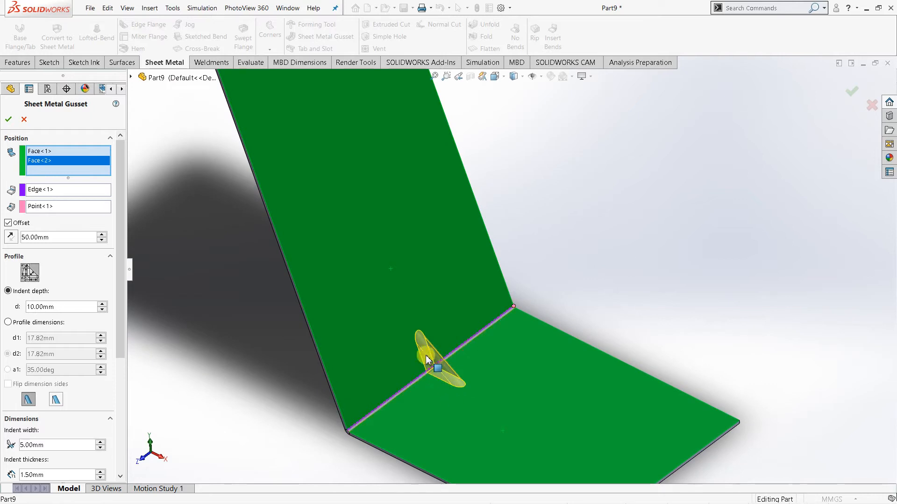
pyautogui.scroll(-3, 428, 378)
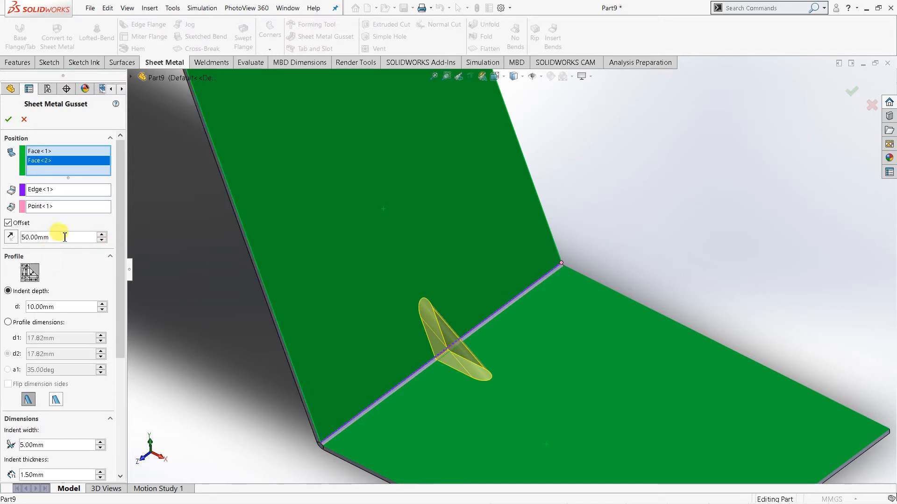
pyautogui.moveTo(265, 320); pyautogui.dragTo(248, 341, button='middle')
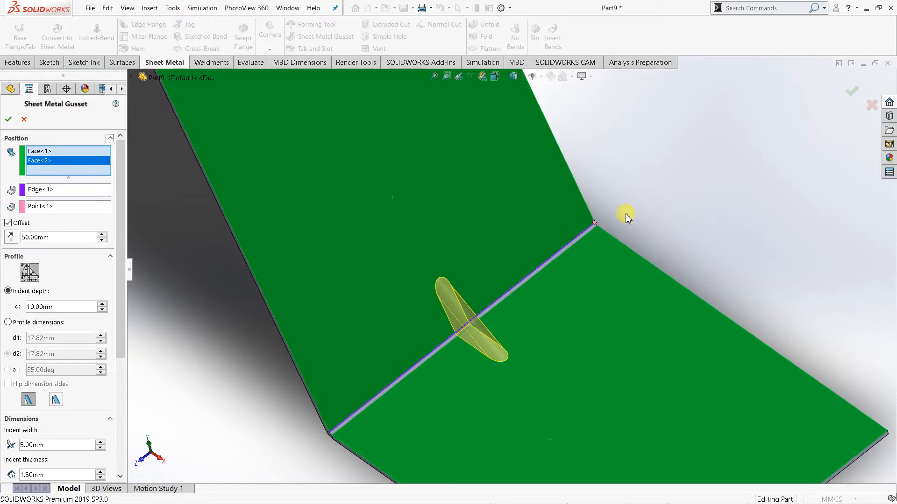
# Step: Try gusset offsets of 70 mm and 30 mm along the bend edge and return the offset to 50 mm
pyautogui.click(102, 235)
pyautogui.click(102, 235)
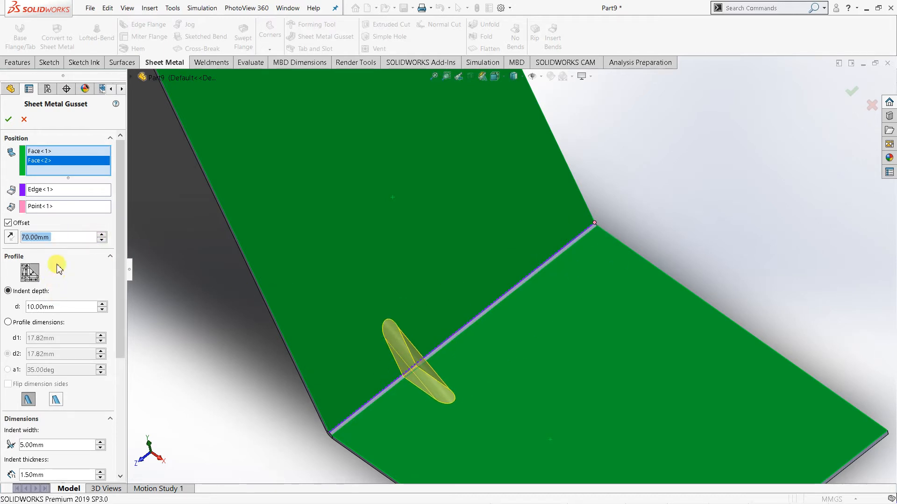
pyautogui.click(103, 241)
pyautogui.click(102, 240)
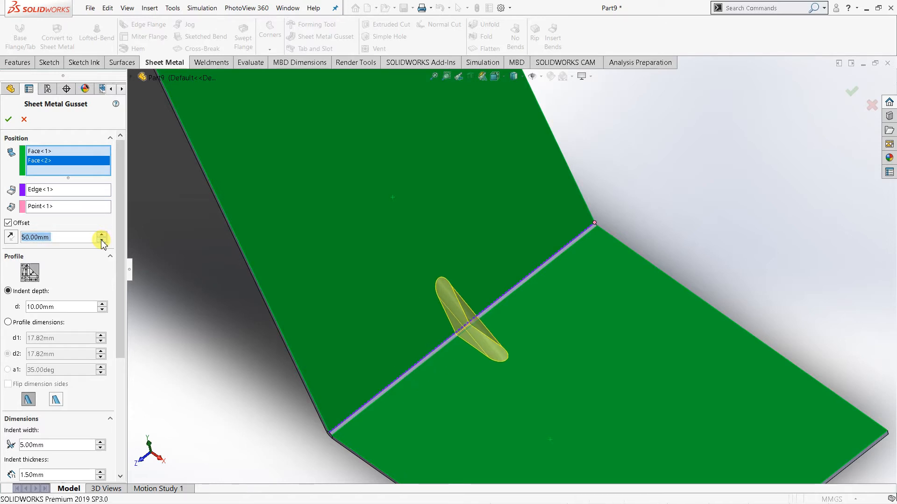
pyautogui.click(103, 241)
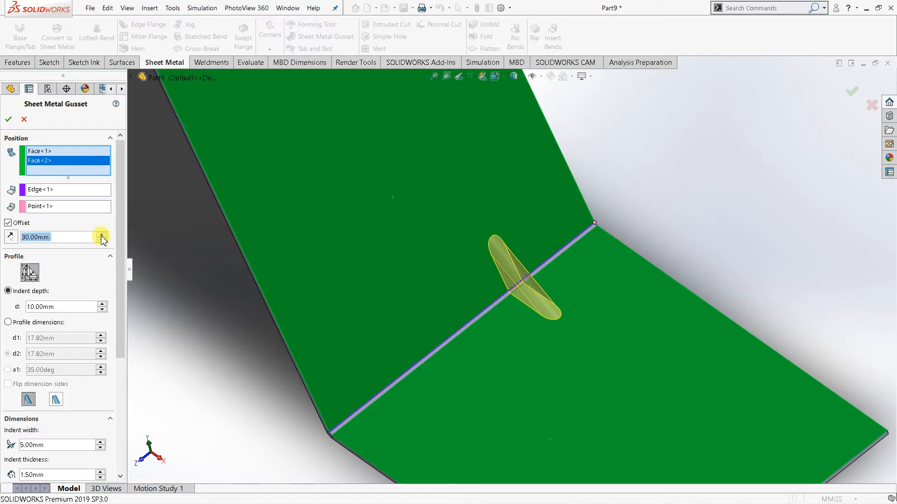
pyautogui.click(101, 235)
pyautogui.click(102, 235)
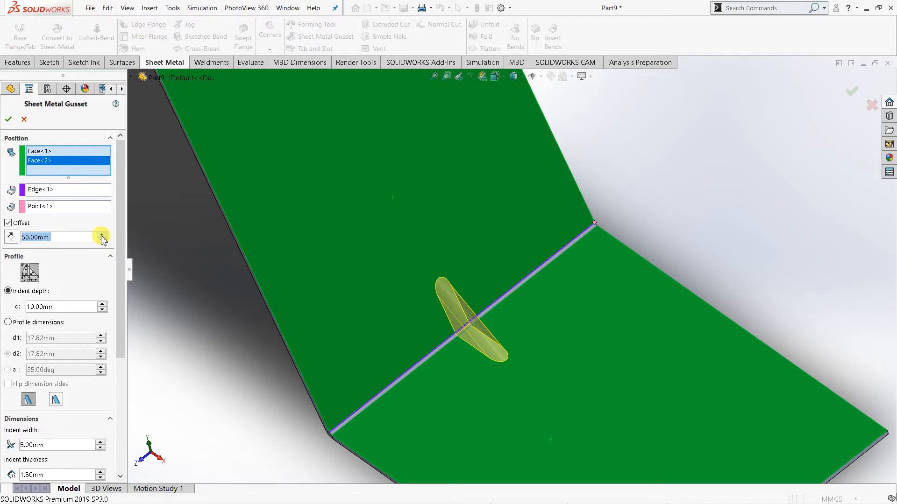
pyautogui.click(64, 239)
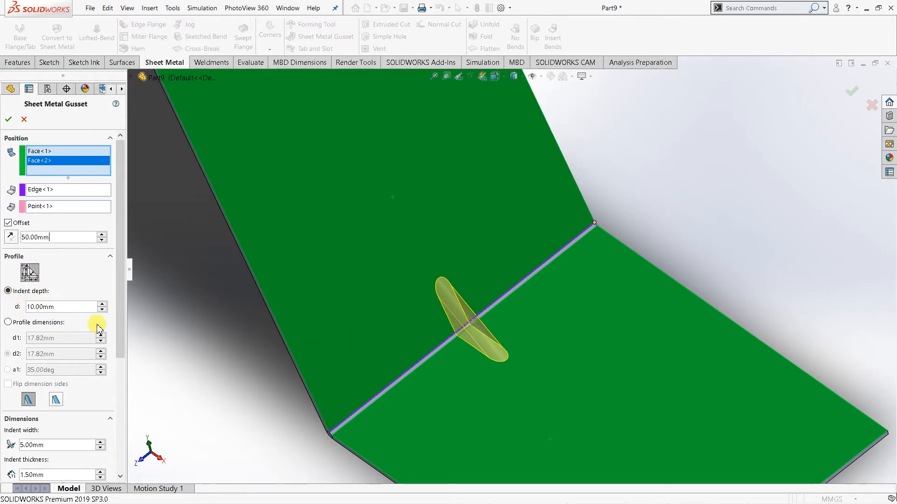
# Step: Set the gusset's indent depth to 30 mm and create the gusset across the lower bend
pyautogui.moveTo(220, 344); pyautogui.dragTo(379, 346, button='middle')
pyautogui.scroll(1, 283, 348)
pyautogui.moveTo(248, 341); pyautogui.dragTo(264, 350, button='middle')
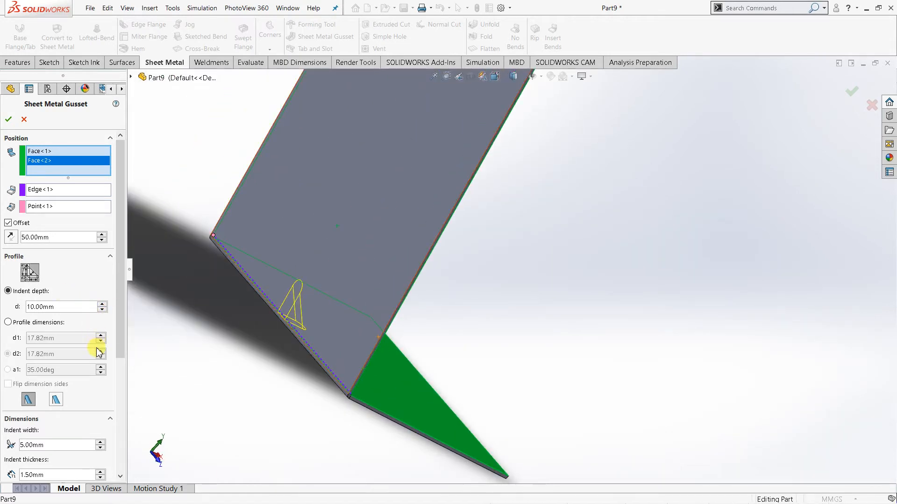
pyautogui.moveTo(144, 371); pyautogui.dragTo(287, 386, button='middle')
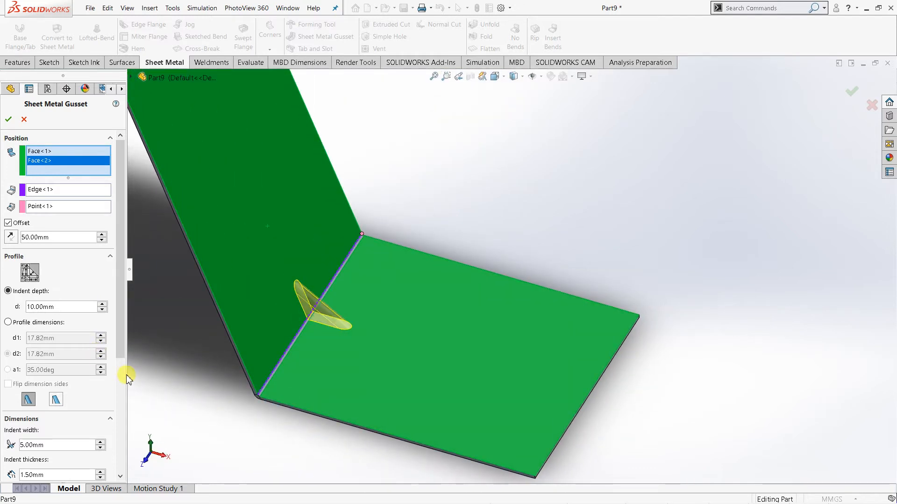
pyautogui.click(102, 305)
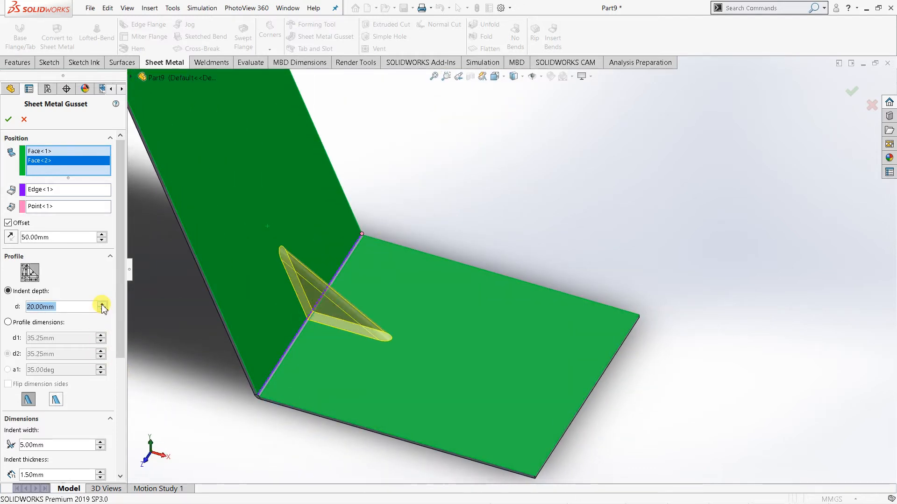
pyautogui.moveTo(141, 359); pyautogui.dragTo(135, 327, button='middle')
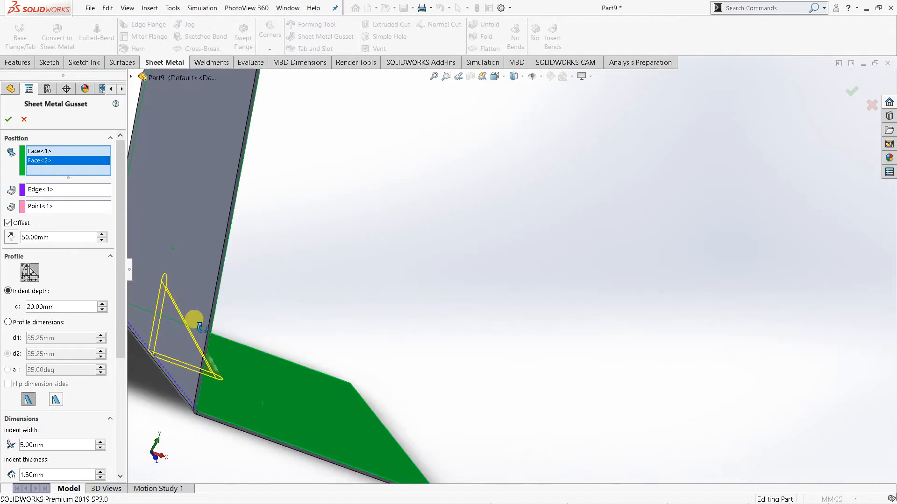
pyautogui.moveTo(239, 393); pyautogui.dragTo(292, 300, button='middle')
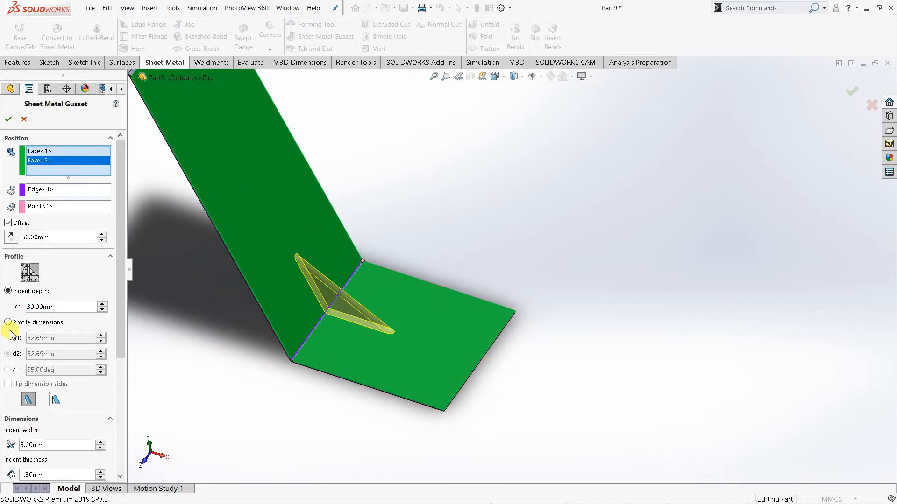
pyautogui.moveTo(195, 353); pyautogui.dragTo(271, 294, button='middle')
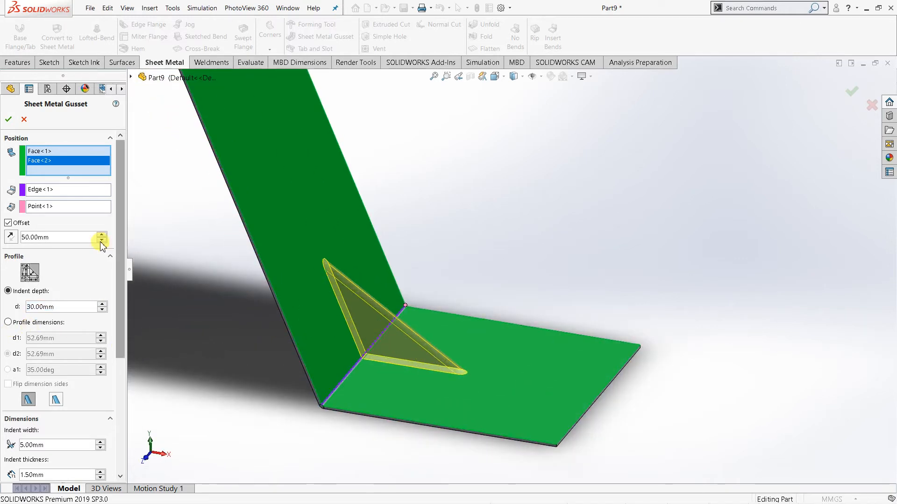
pyautogui.click(14, 120)
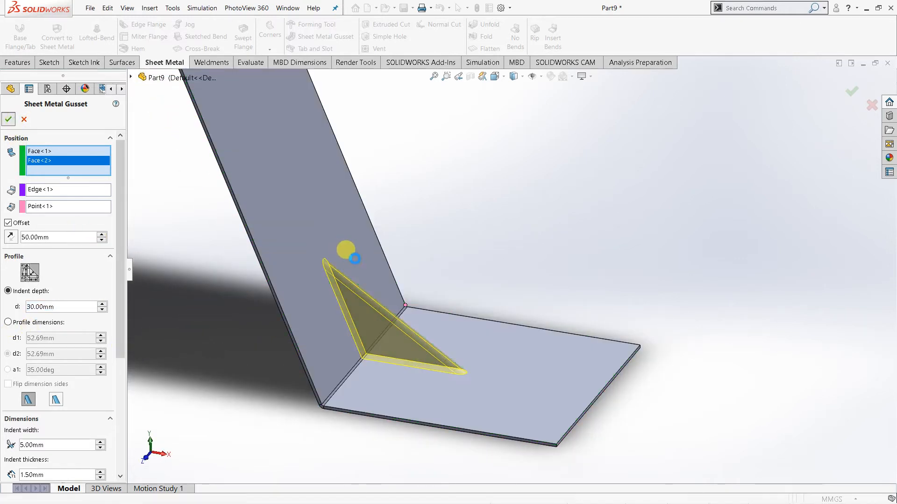
pyautogui.moveTo(274, 415)
pyautogui.mouseDown(button='middle')
pyautogui.moveTo(324, 369)
pyautogui.moveTo(382, 354)
pyautogui.moveTo(419, 372)
pyautogui.moveTo(269, 427)
pyautogui.mouseUp(button='middle')
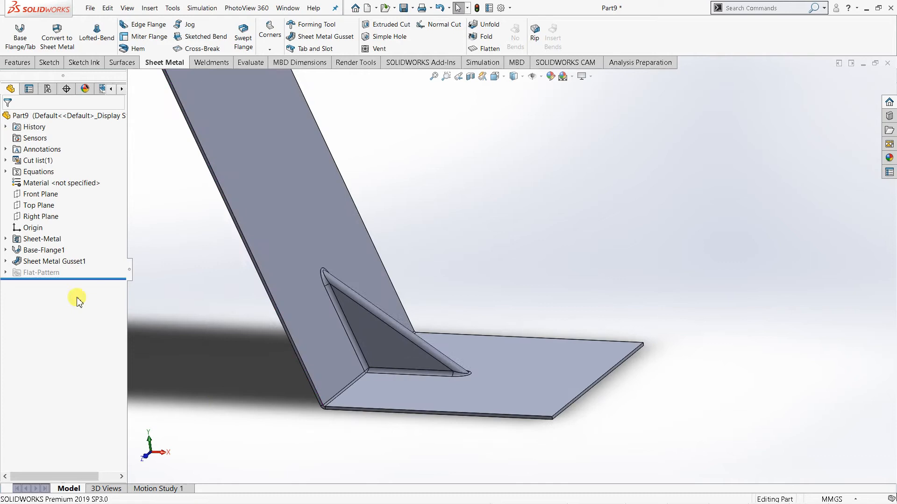
# Step: Reopen the sheet metal gusset for editing and set its indent depth to 40 mm
pyautogui.rightClick(45, 262)
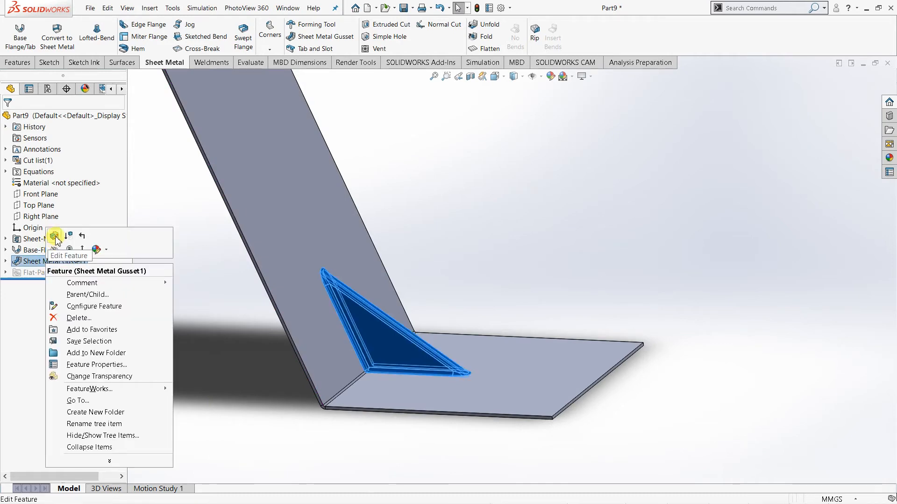
pyautogui.click(55, 236)
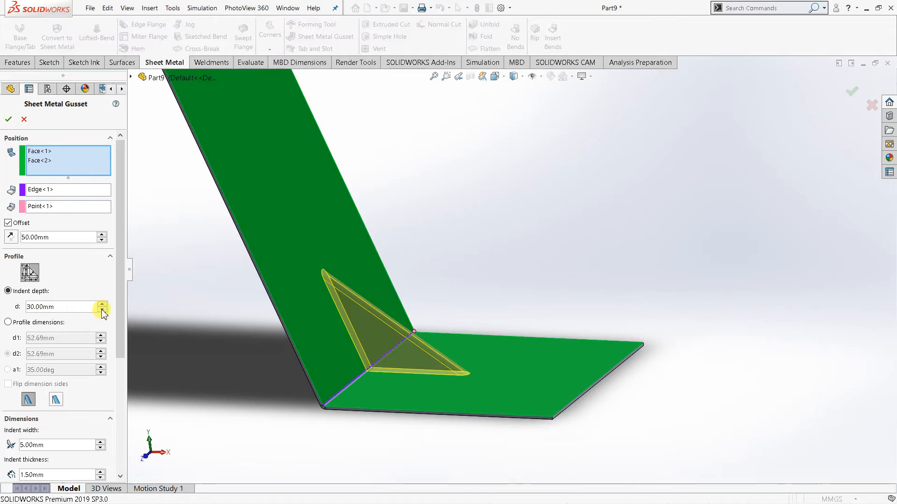
pyautogui.click(102, 310)
pyautogui.click(102, 303)
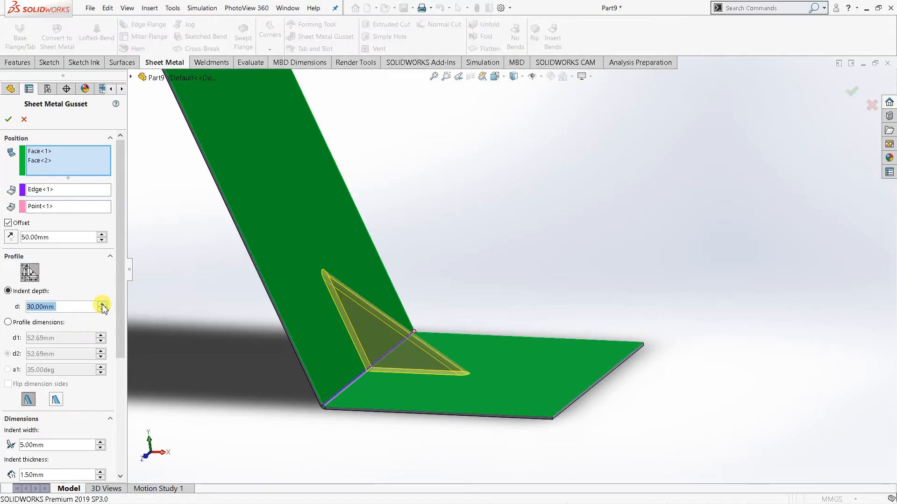
pyautogui.click(102, 303)
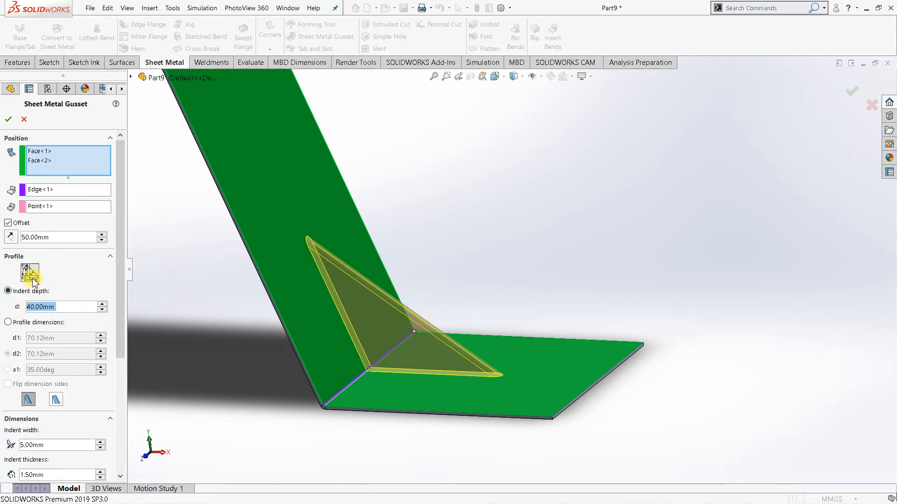
# Step: Switch the gusset profile definition to Profile dimensions and back to Indent depth
pyautogui.click(8, 323)
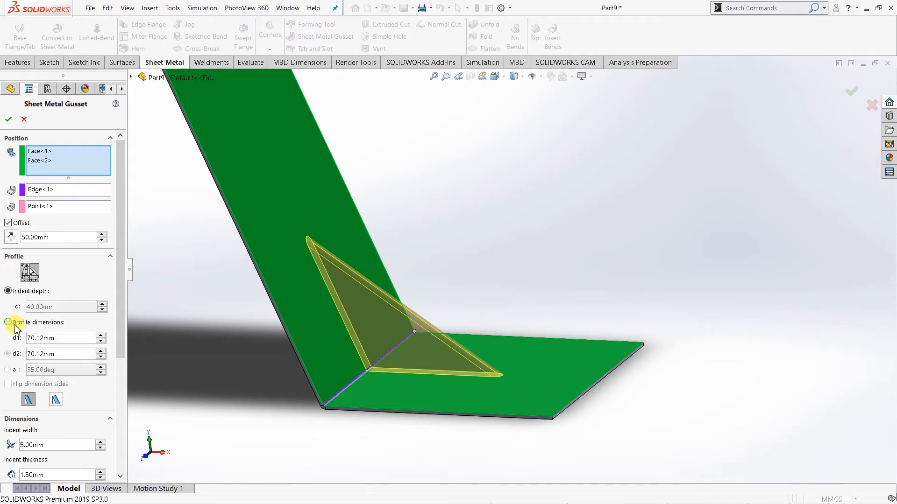
pyautogui.click(37, 338)
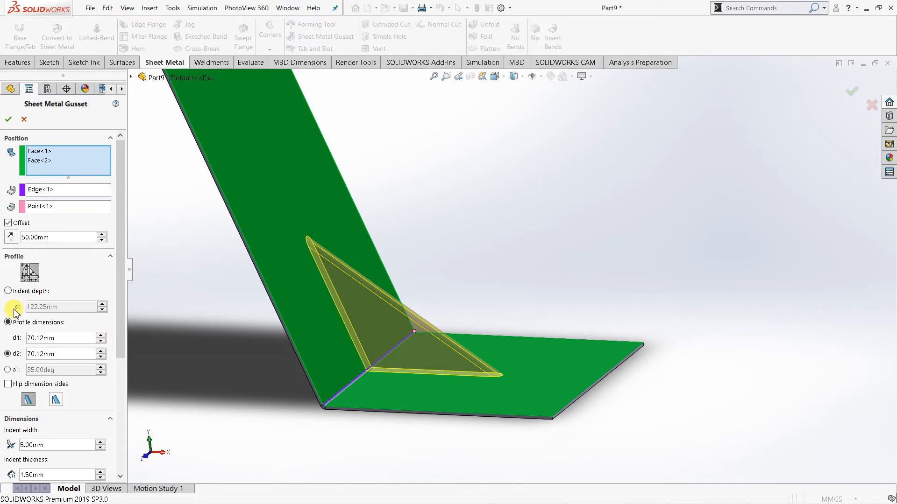
pyautogui.click(13, 292)
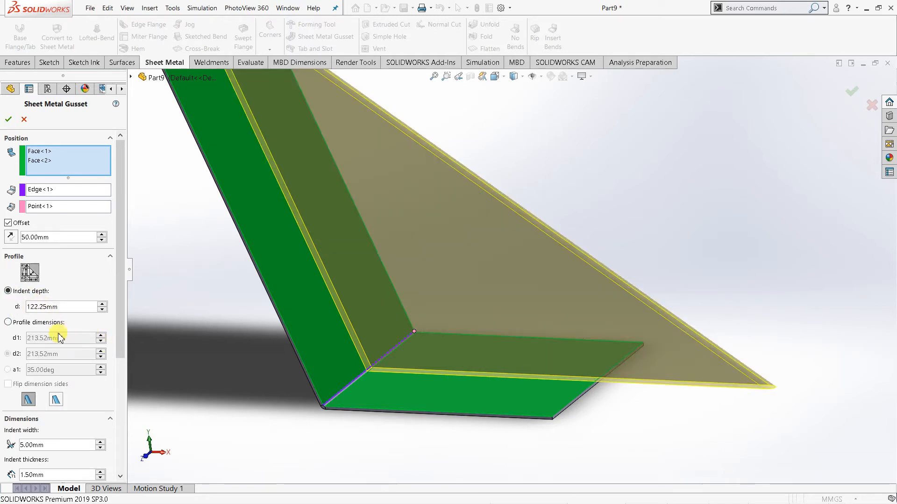
pyautogui.click(213, 350)
# Step: Reduce the gusset's indent depth in 10 mm increments to 42.25 mm
pyautogui.click(101, 310)
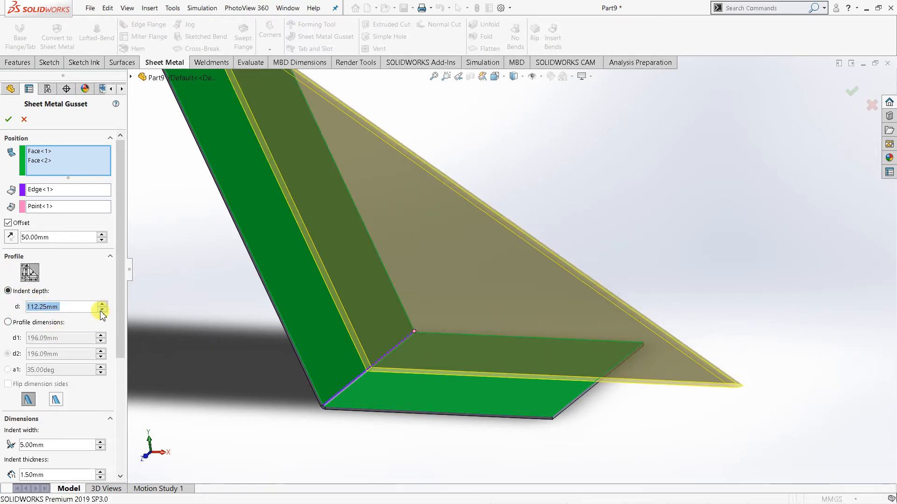
pyautogui.click(101, 311)
pyautogui.click(101, 311)
pyautogui.click(102, 311)
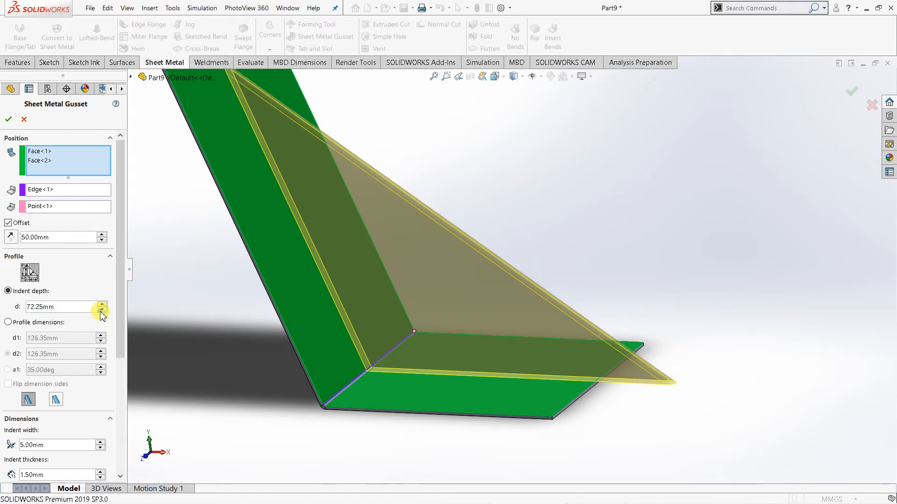
pyautogui.click(102, 310)
pyautogui.click(102, 311)
pyautogui.click(102, 311)
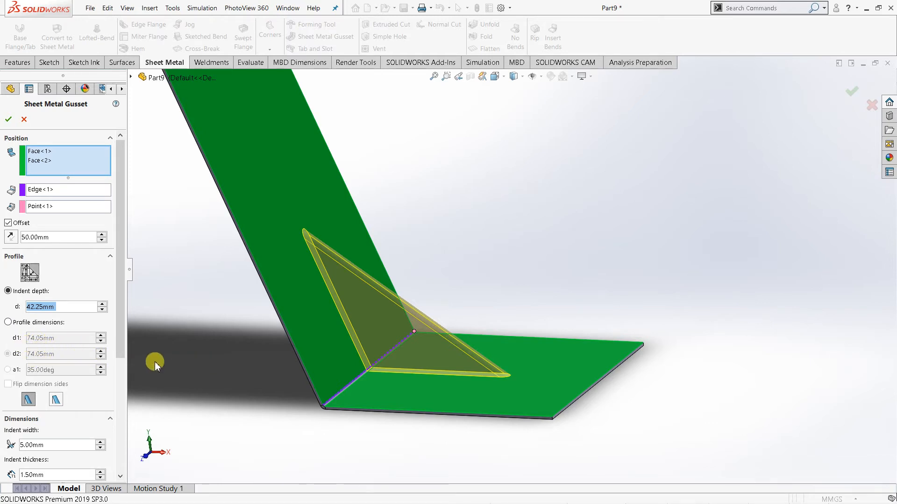
# Step: Define the gusset by Profile dimensions and set d2 to 104.05 mm
pyautogui.click(9, 326)
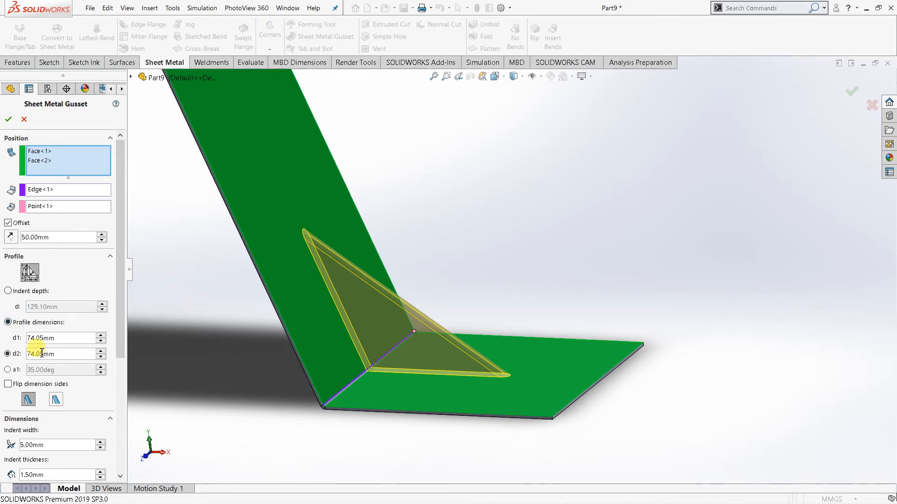
pyautogui.moveTo(66, 353); pyautogui.dragTo(17, 354)
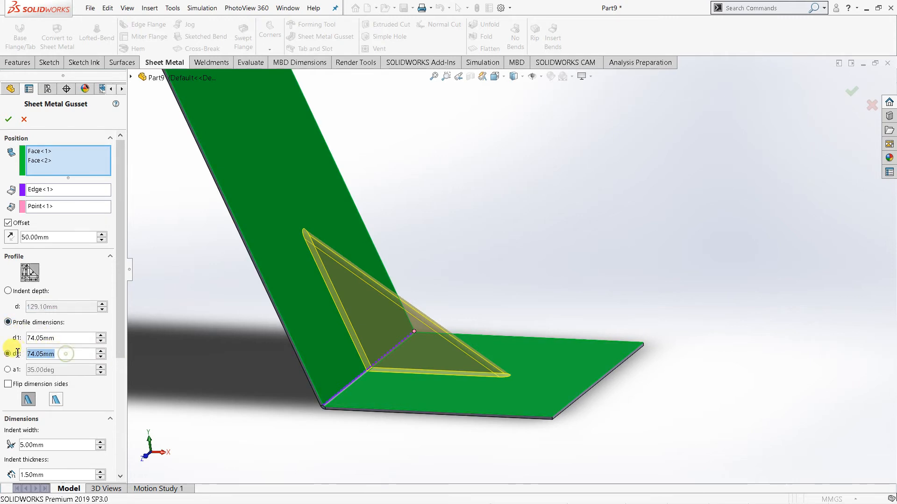
pyautogui.click(101, 351)
pyautogui.click(102, 351)
pyautogui.click(101, 351)
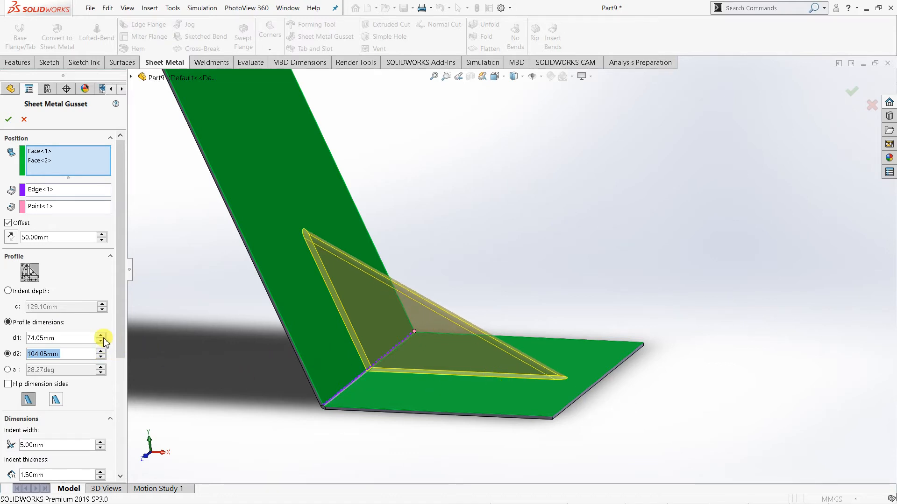
# Step: Try a d1 length of 84.05 mm for the gusset profile, and settle on 54.05 mm
pyautogui.click(102, 337)
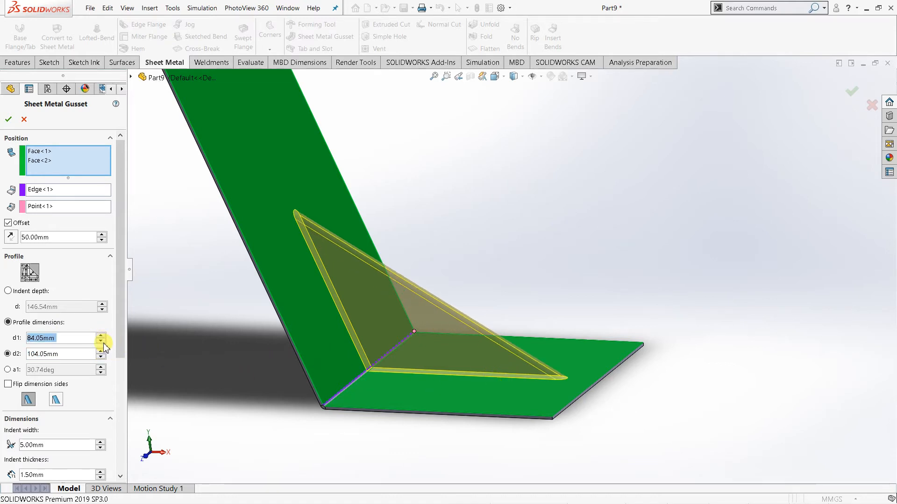
pyautogui.click(101, 342)
pyautogui.click(101, 342)
pyautogui.click(101, 343)
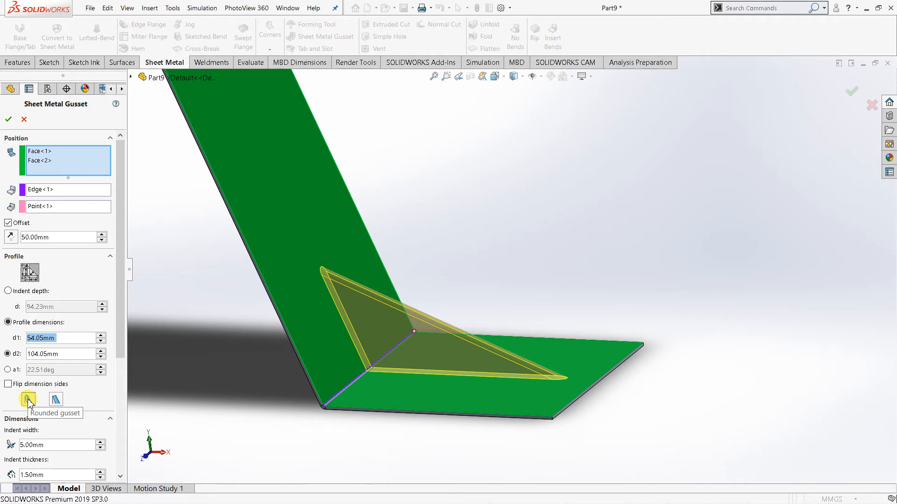
# Step: Try the flat gusset shape and return the profile to the rounded gusset
pyautogui.moveTo(384, 276); pyautogui.dragTo(310, 304, button='middle')
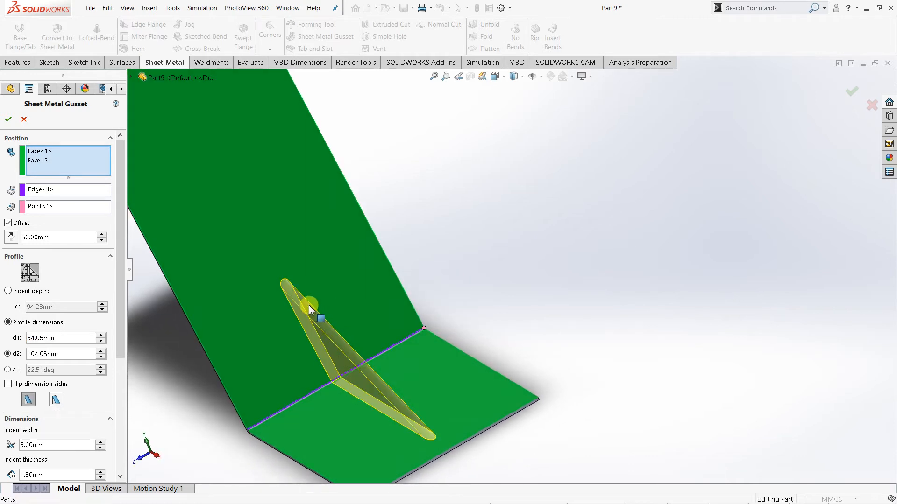
pyautogui.click(56, 400)
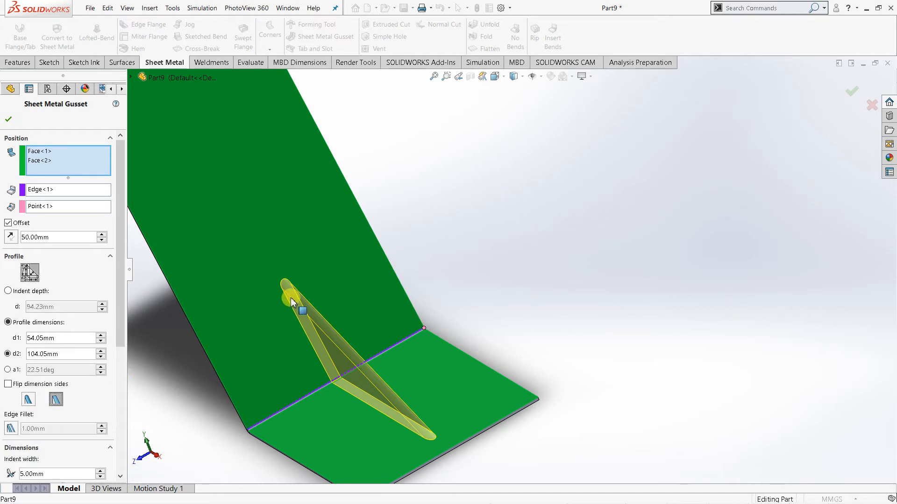
pyautogui.moveTo(390, 405); pyautogui.dragTo(348, 374, button='middle')
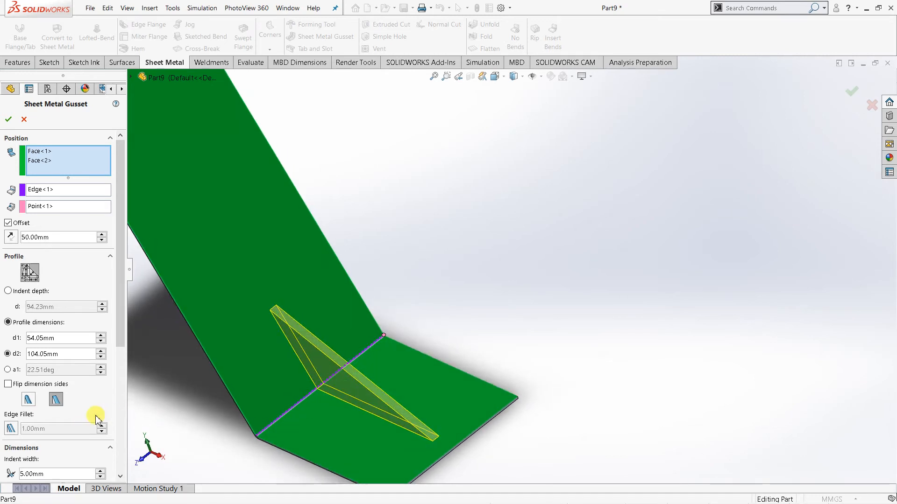
pyautogui.click(34, 400)
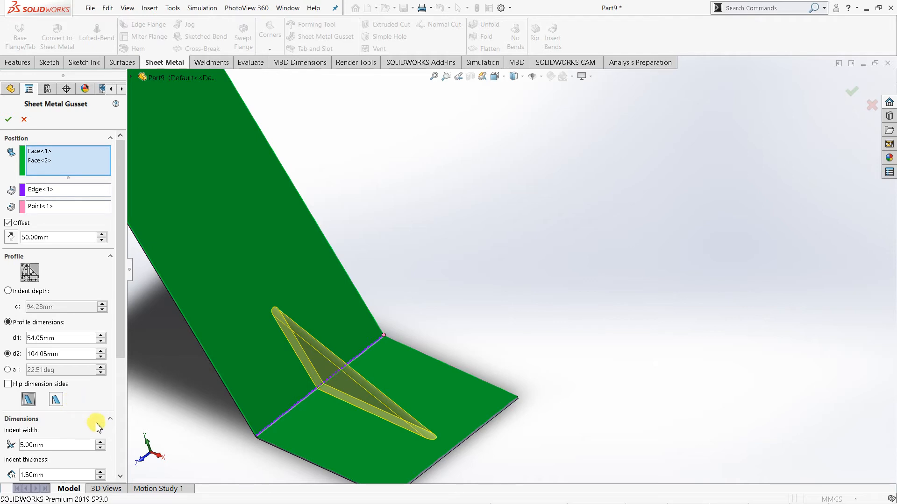
# Step: Set the gusset's indent width to 15 mm and indent thickness to 1.5 mm, and apply the changes
pyautogui.scroll(2, 255, 423)
pyautogui.scroll(-2, 474, 408)
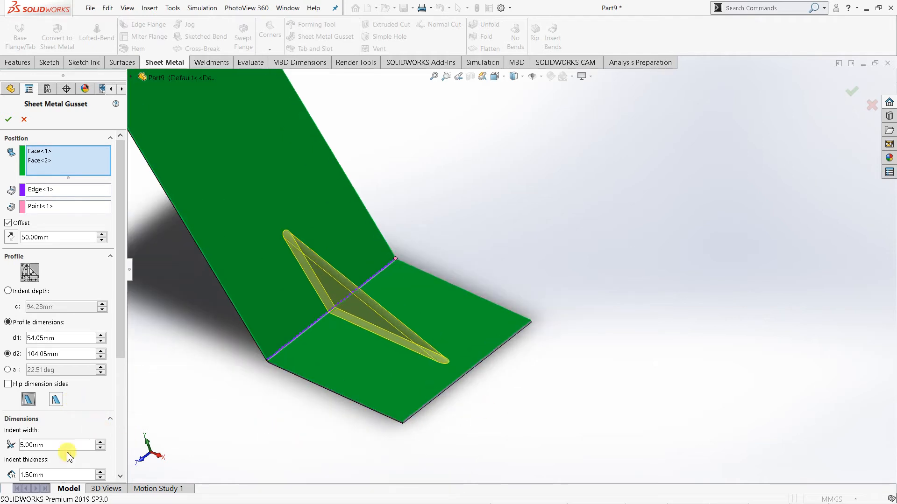
pyautogui.scroll(-3, 77, 441)
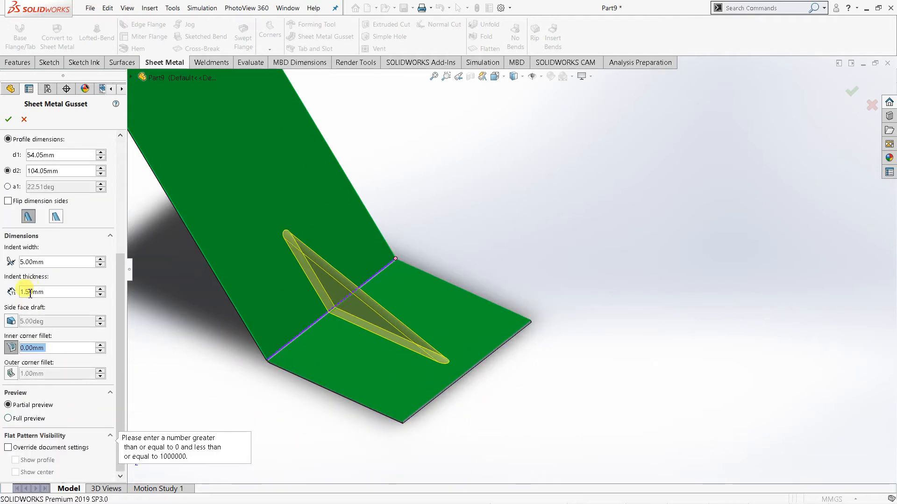
pyautogui.click(101, 289)
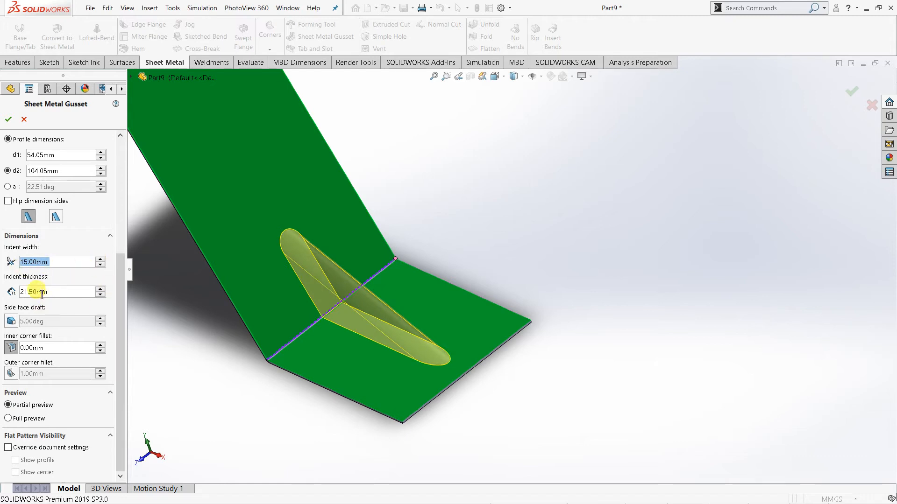
pyautogui.moveTo(236, 304); pyautogui.dragTo(170, 289, button='middle')
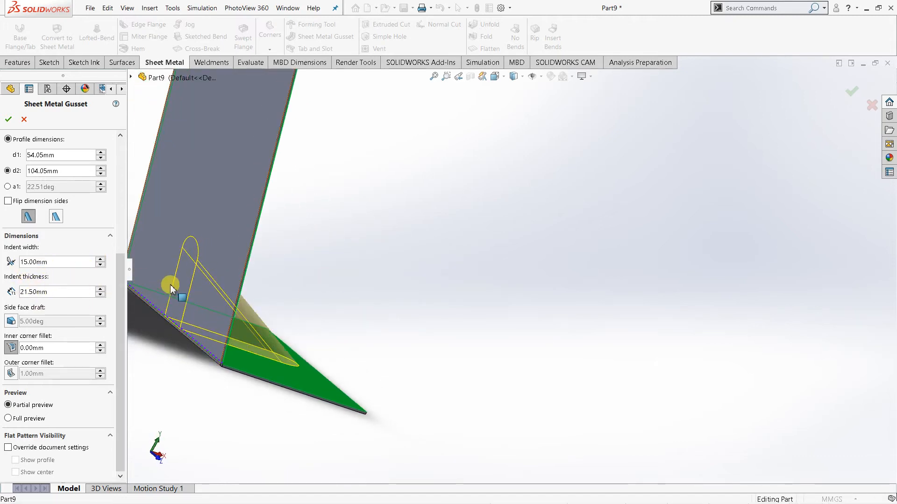
pyautogui.click(100, 295)
pyautogui.click(100, 295)
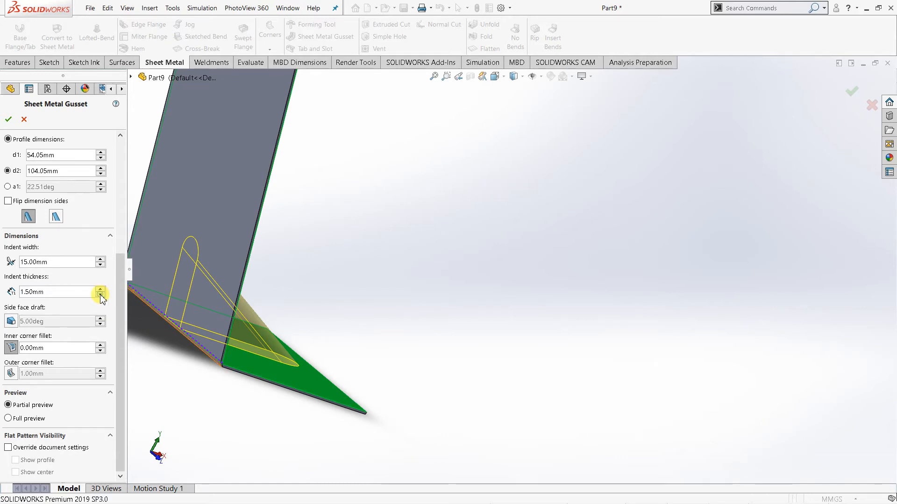
pyautogui.click(9, 120)
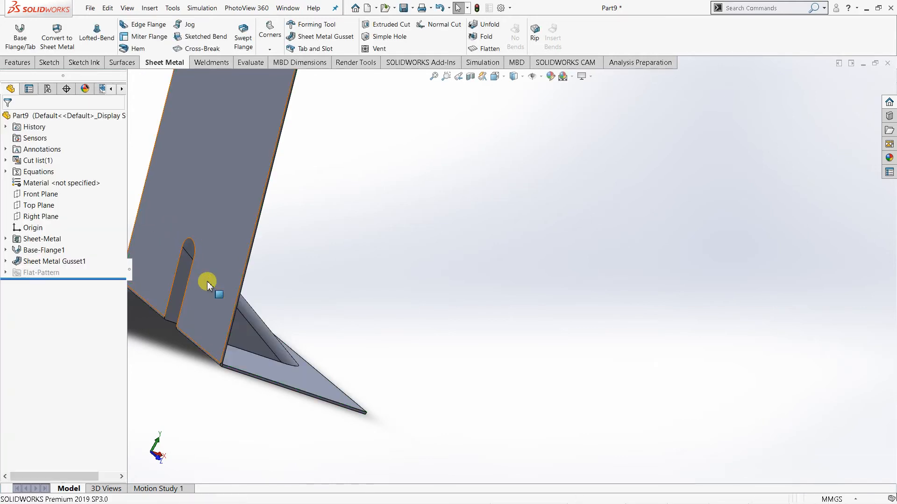
# Step: Reopen the sheet metal gusset for editing, set its indent thickness to 0.5 mm and apply the change
pyautogui.moveTo(224, 283); pyautogui.dragTo(77, 301, button='middle')
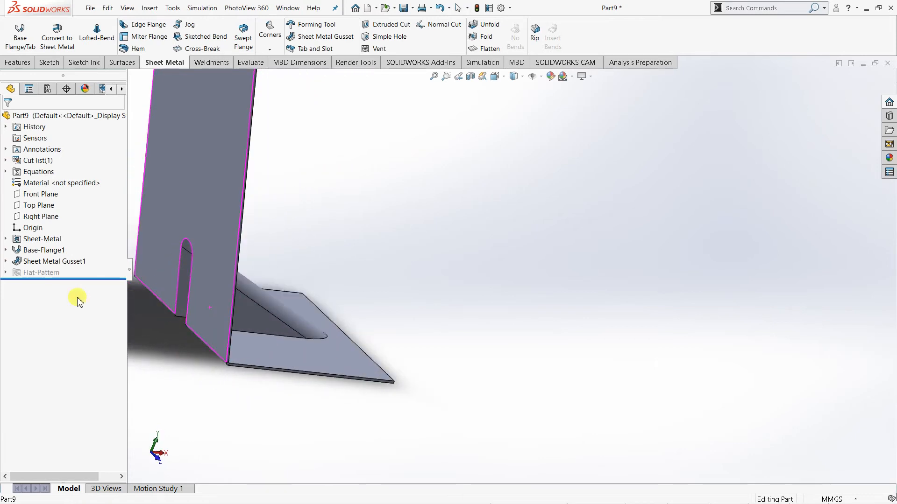
pyautogui.rightClick(61, 261)
pyautogui.click(66, 230)
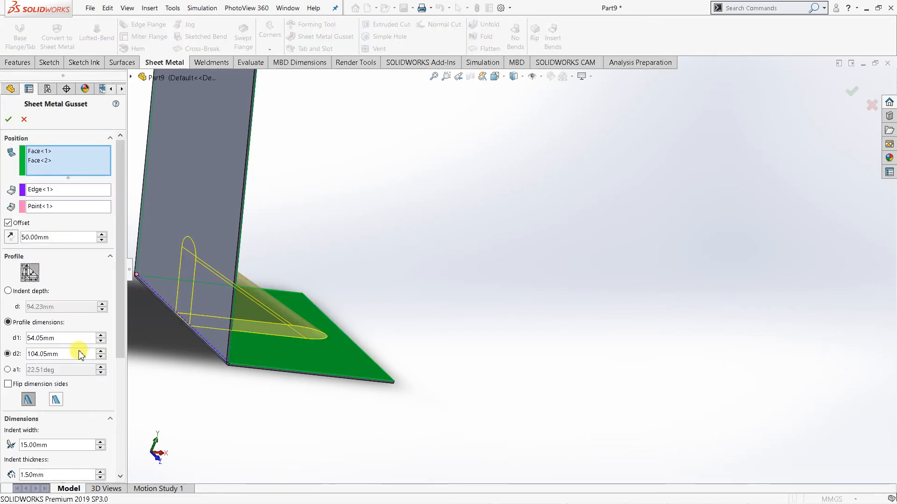
pyautogui.scroll(-5, 78, 389)
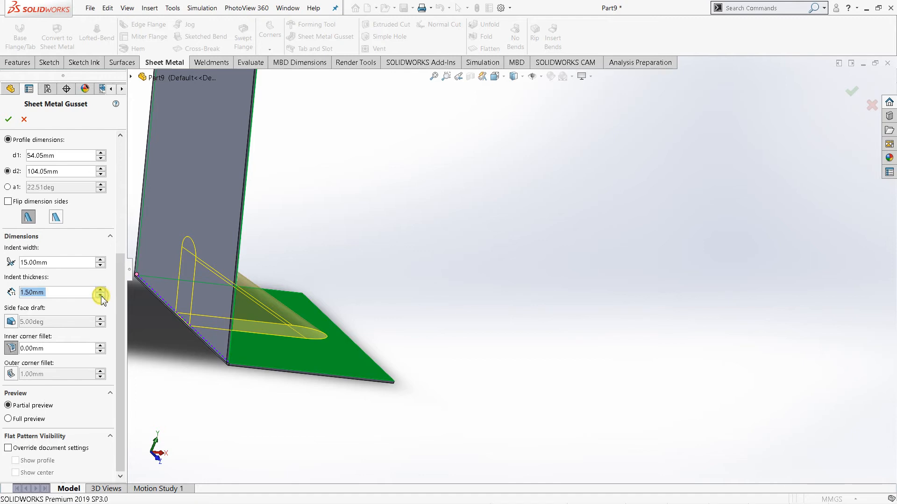
pyautogui.write('0.5')
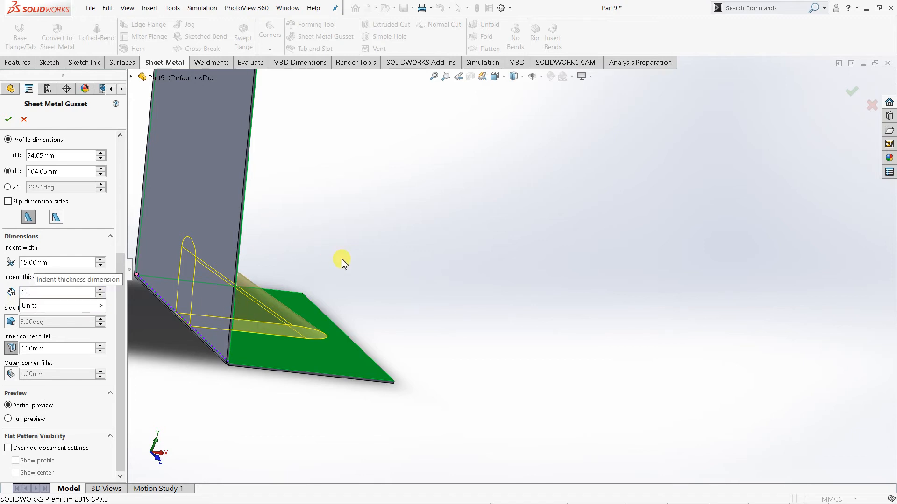
pyautogui.press('Return')
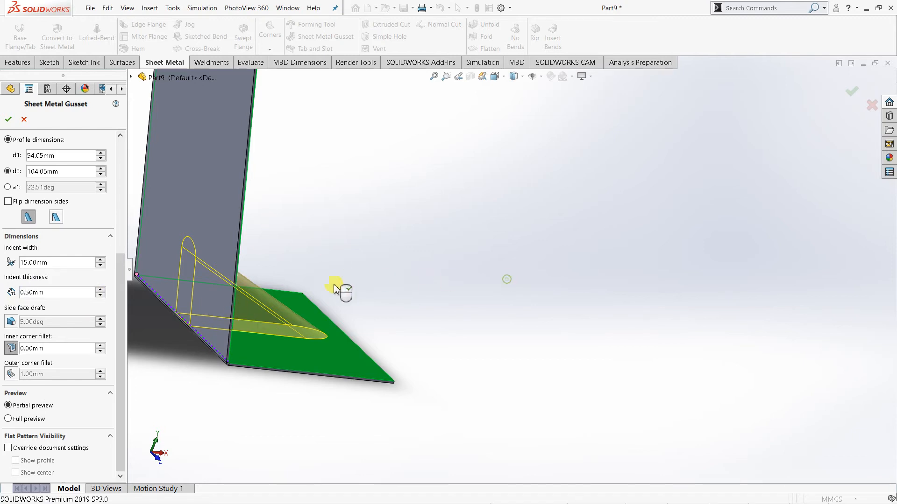
pyautogui.click(7, 120)
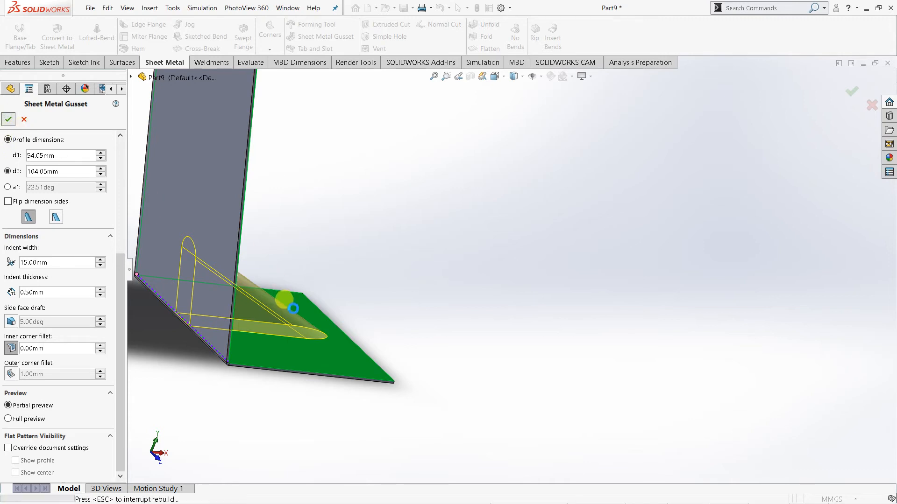
# Step: Reopen the sheet metal gusset for editing and set its indent width to 10 mm
pyautogui.moveTo(205, 309); pyautogui.dragTo(142, 322, button='middle')
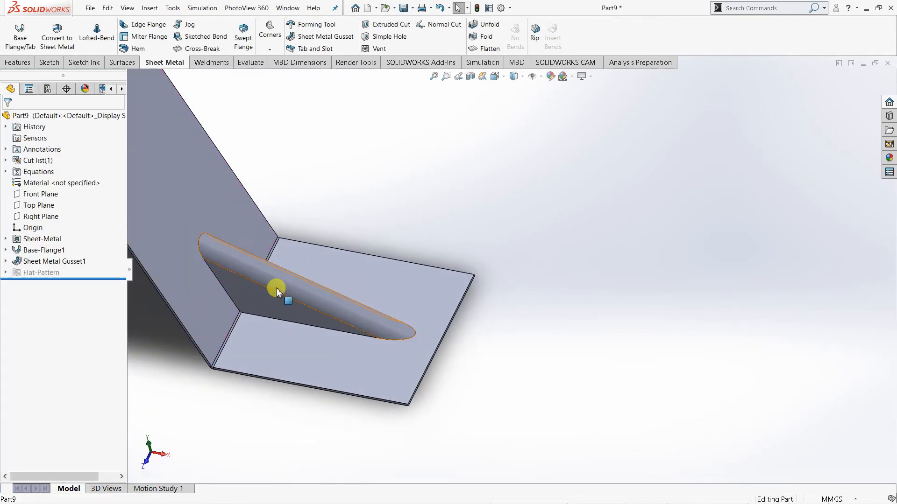
pyautogui.rightClick(44, 261)
pyautogui.press('Escape')
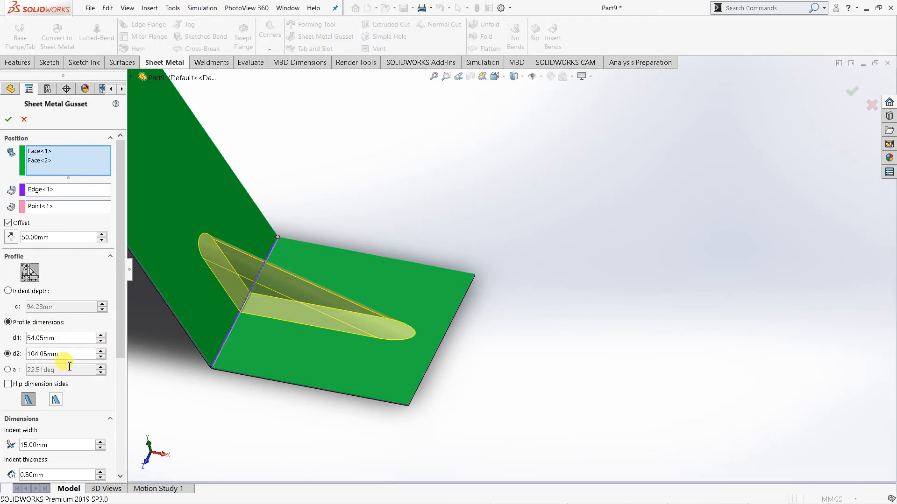
pyautogui.scroll(-3, 59, 374)
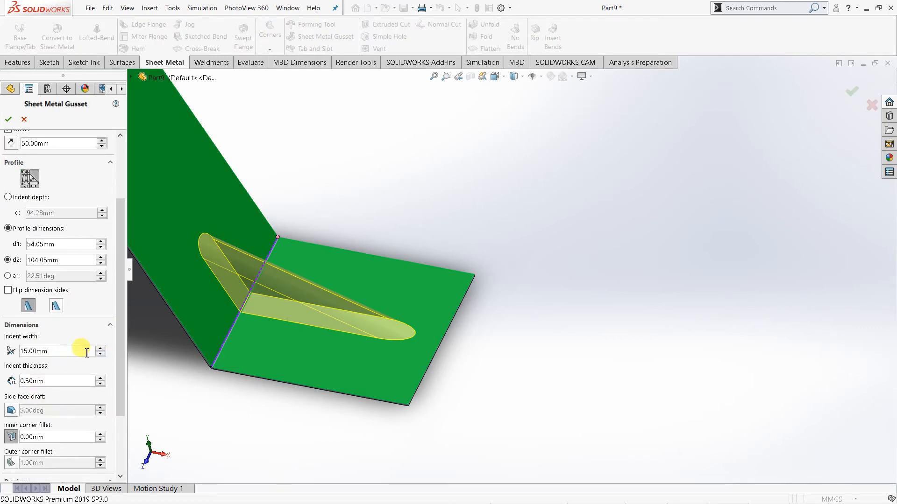
pyautogui.moveTo(86, 353); pyautogui.dragTo(17, 354)
pyautogui.write('10')
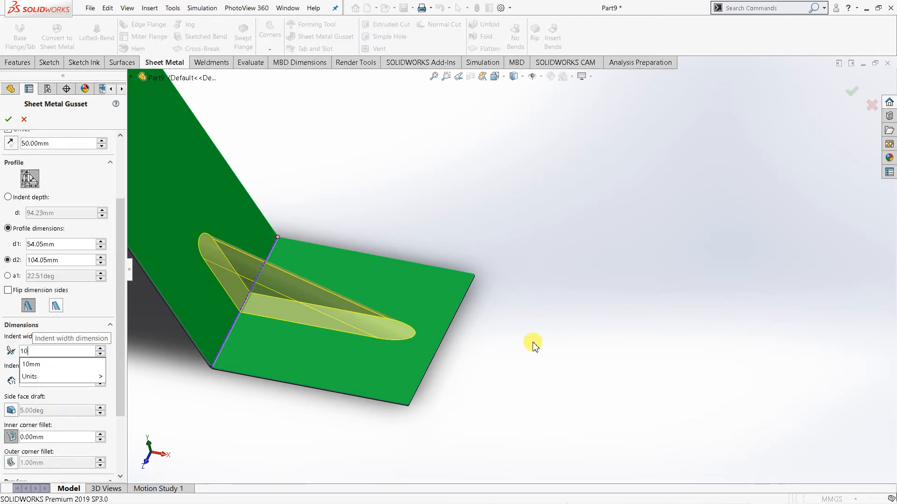
pyautogui.press('Return')
pyautogui.scroll(-1, 223, 361)
pyautogui.moveTo(220, 358); pyautogui.dragTo(212, 348, button='middle')
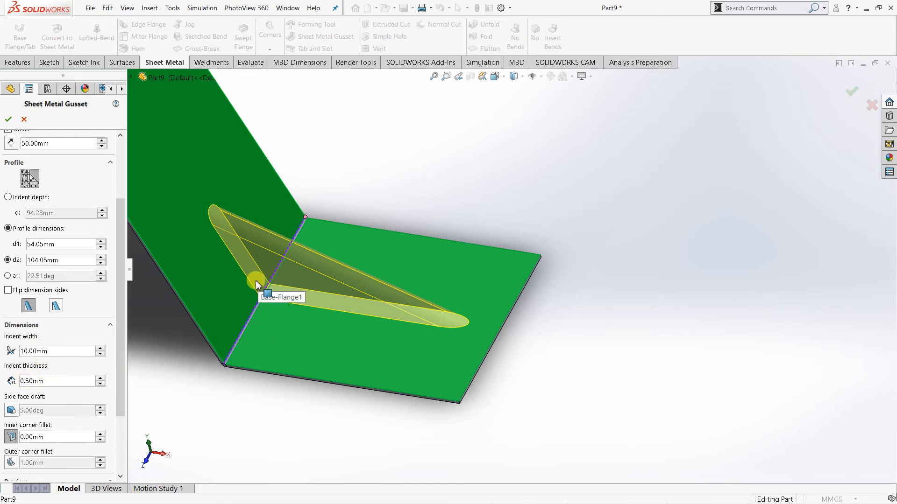
# Step: Try to apply an indent thickness of 7 mm to the gusset
pyautogui.moveTo(256, 284); pyautogui.dragTo(262, 317, button='middle')
pyautogui.click(70, 381)
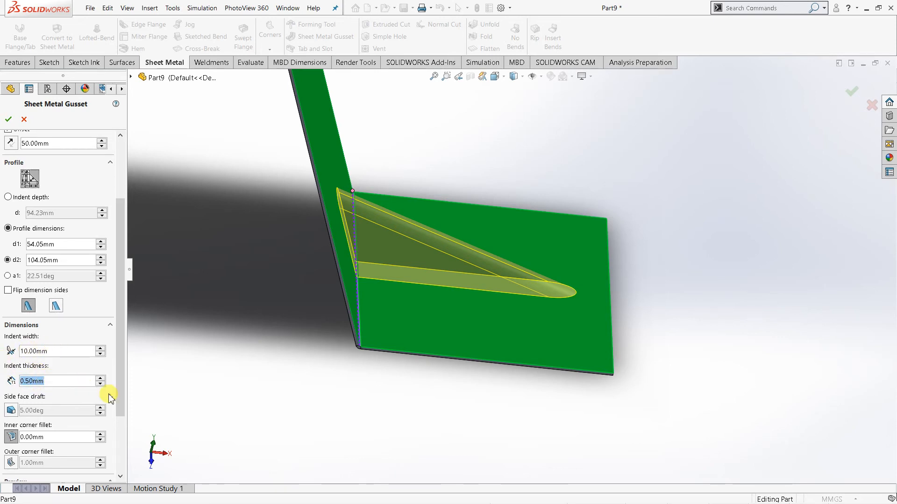
pyautogui.write('7')
pyautogui.press('Return')
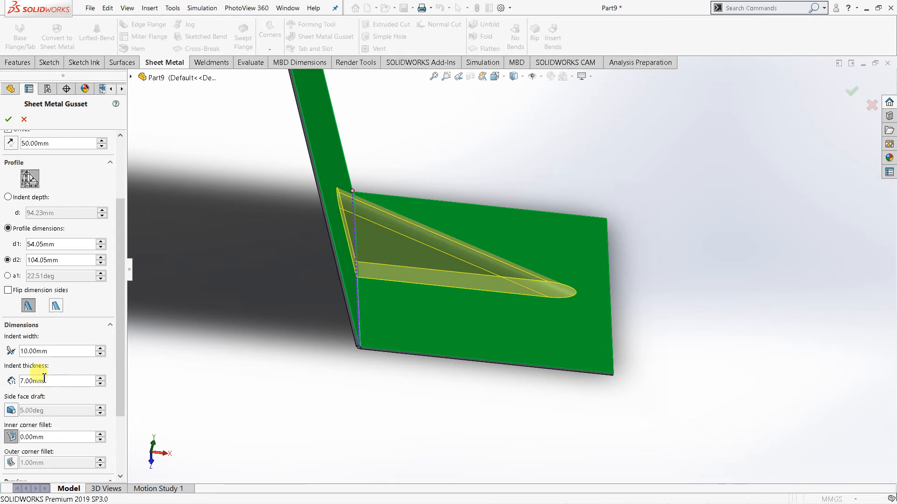
pyautogui.click(8, 120)
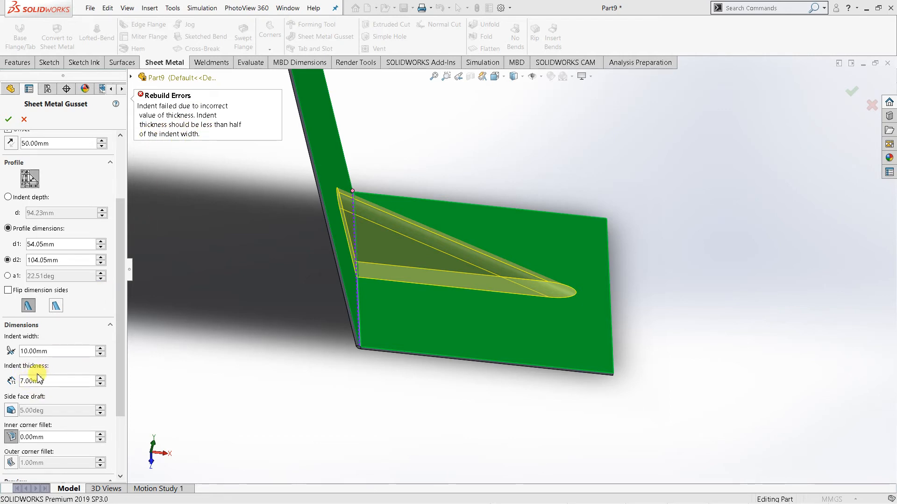
pyautogui.moveTo(351, 275); pyautogui.dragTo(406, 234, button='middle')
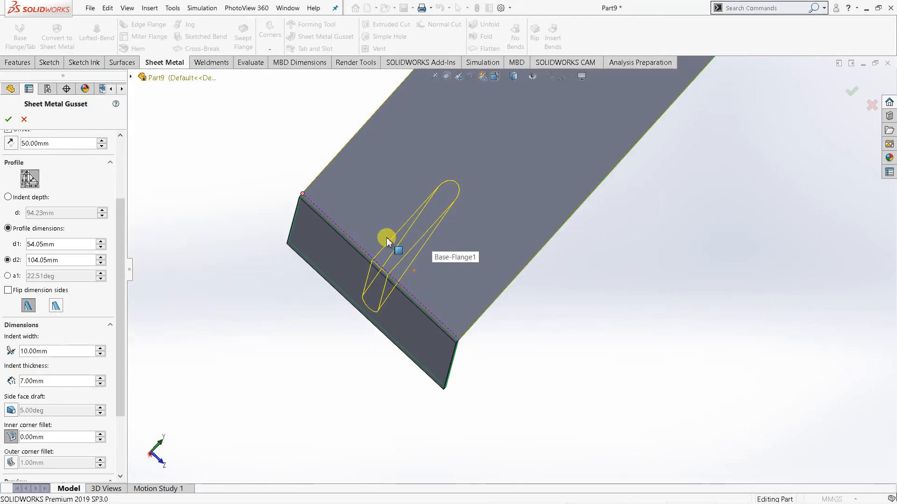
pyautogui.moveTo(441, 278); pyautogui.dragTo(397, 281, button='middle')
pyautogui.scroll(2, 630, 269)
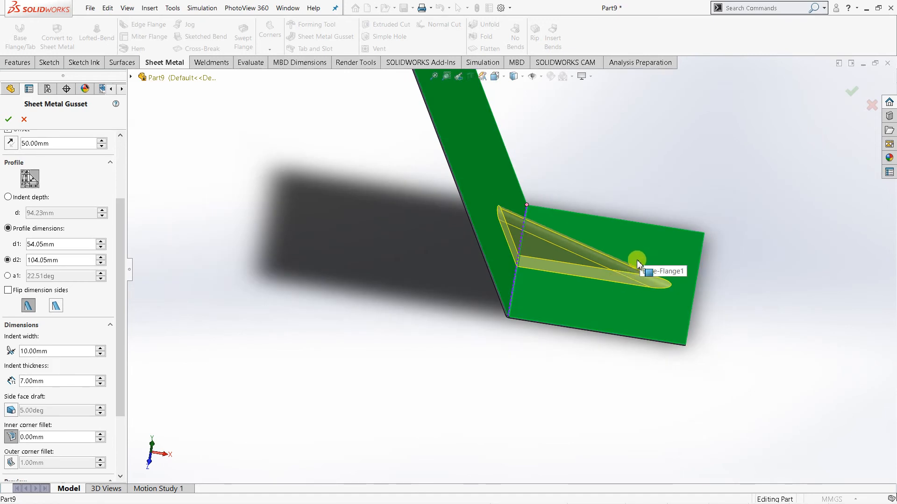
pyautogui.scroll(-2, 638, 264)
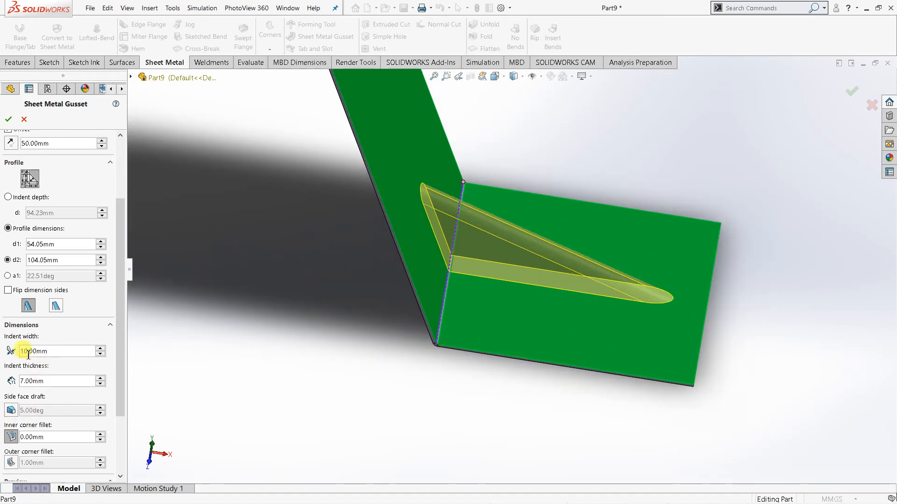
# Step: Set the gusset's indent thickness to 1 mm
pyautogui.doubleClick(53, 351)
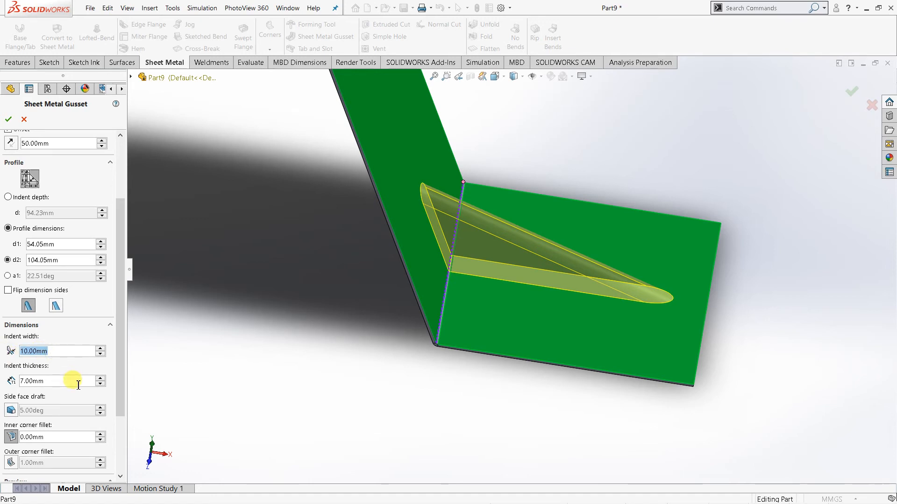
pyautogui.doubleClick(54, 381)
pyautogui.write('1')
pyautogui.press('Return')
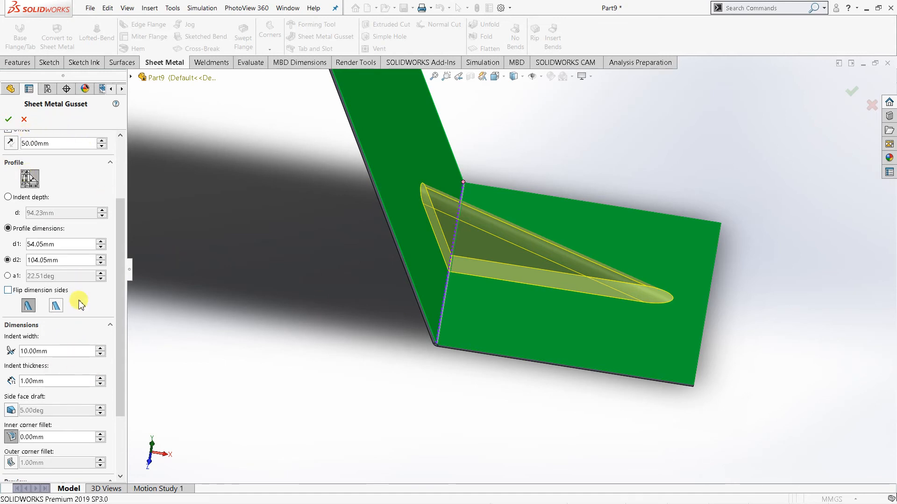
# Step: Enable the gusset's side face draft and raise the angle to 13 degrees
pyautogui.click(10, 411)
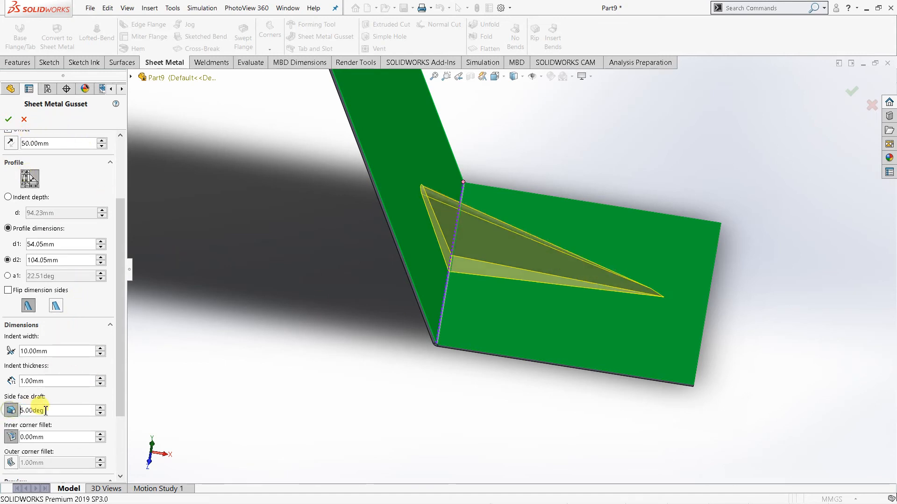
pyautogui.click(101, 408)
pyautogui.click(100, 408)
pyautogui.click(101, 408)
pyautogui.click(101, 408)
pyautogui.click(100, 408)
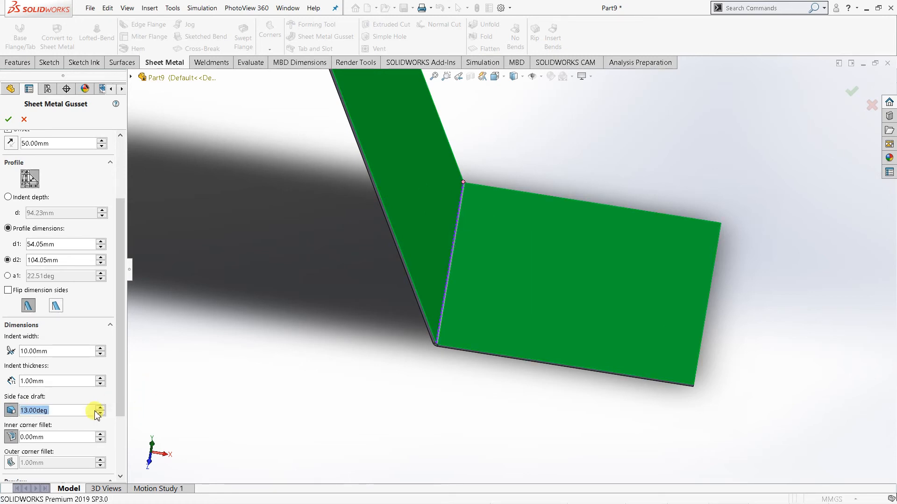
# Step: Lower the gusset's side face draft step by step to 0 degrees and turn the draft off
pyautogui.click(100, 413)
pyautogui.click(100, 413)
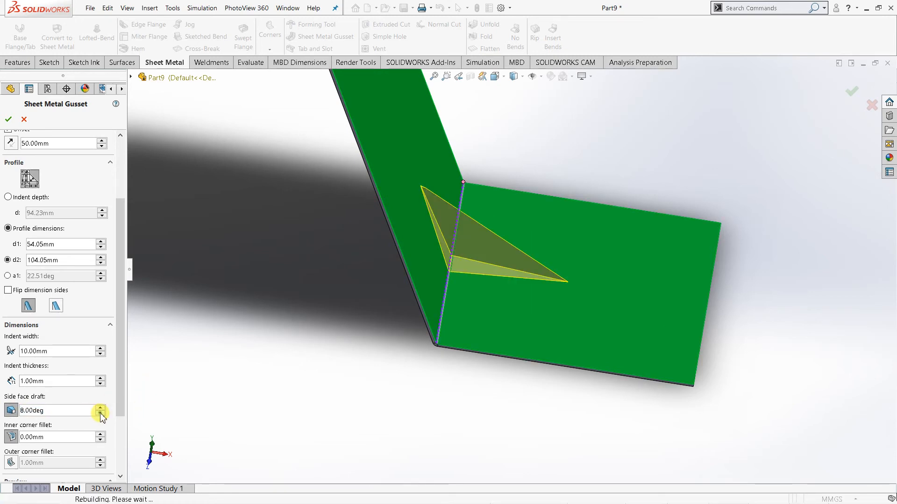
pyautogui.click(100, 413)
pyautogui.click(100, 413)
pyautogui.click(101, 413)
pyautogui.click(100, 413)
pyautogui.click(100, 413)
pyautogui.click(100, 412)
pyautogui.click(101, 413)
pyautogui.click(100, 413)
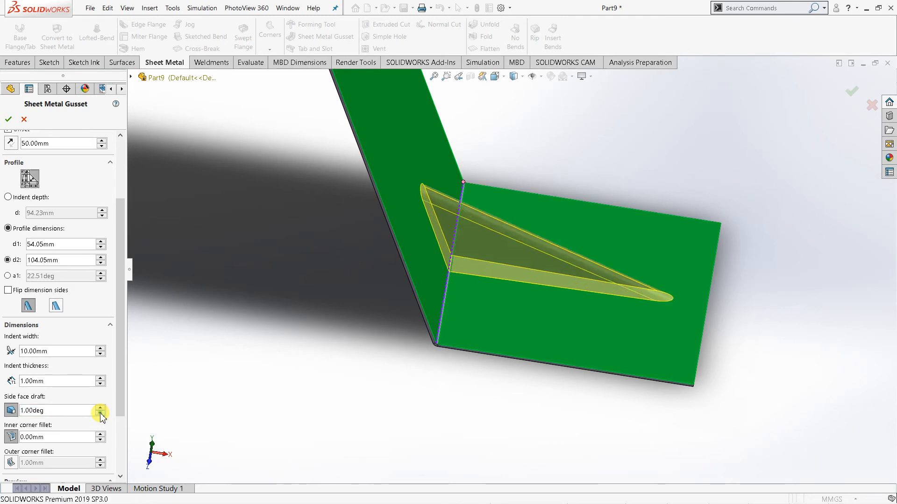
pyautogui.click(10, 412)
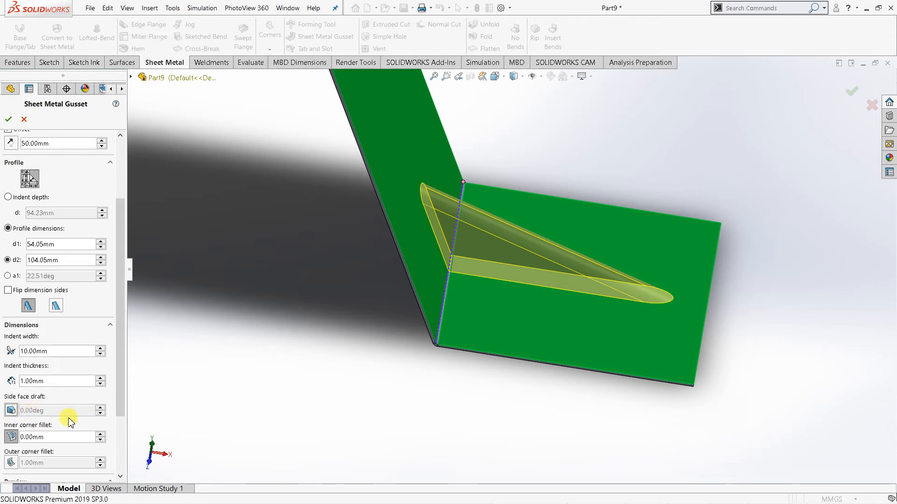
# Step: Set the gusset's inner corner fillet to 5 mm and apply the changes
pyautogui.scroll(-3, 63, 374)
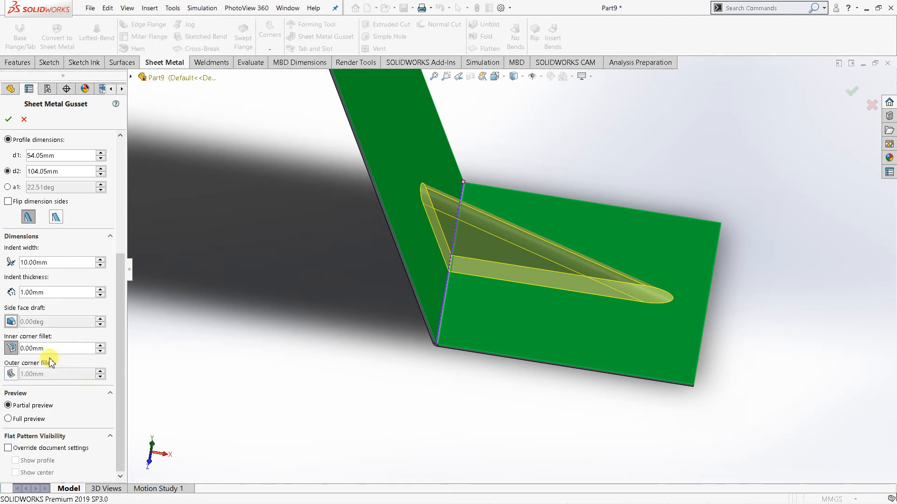
pyautogui.click(11, 350)
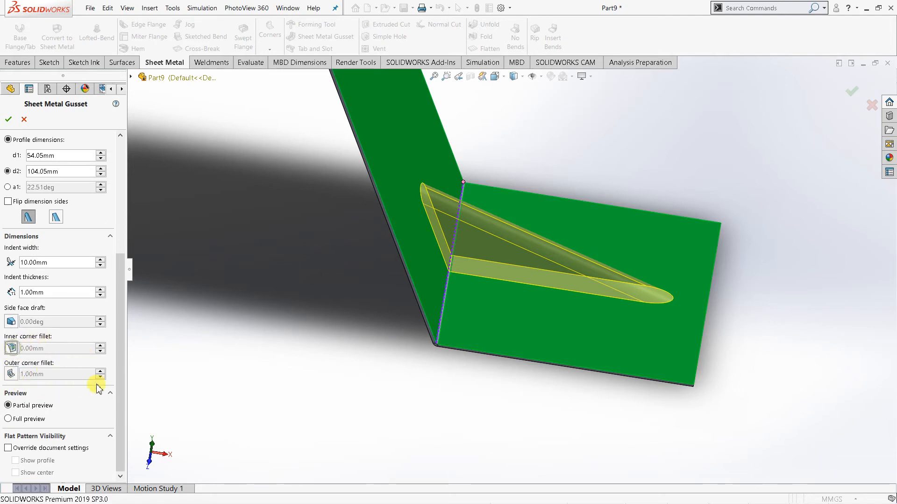
pyautogui.click(11, 348)
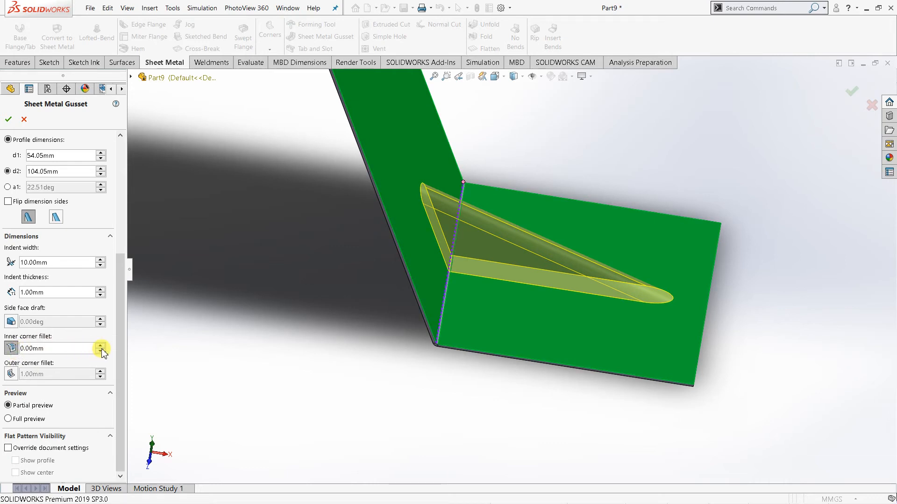
pyautogui.click(101, 345)
pyautogui.click(100, 346)
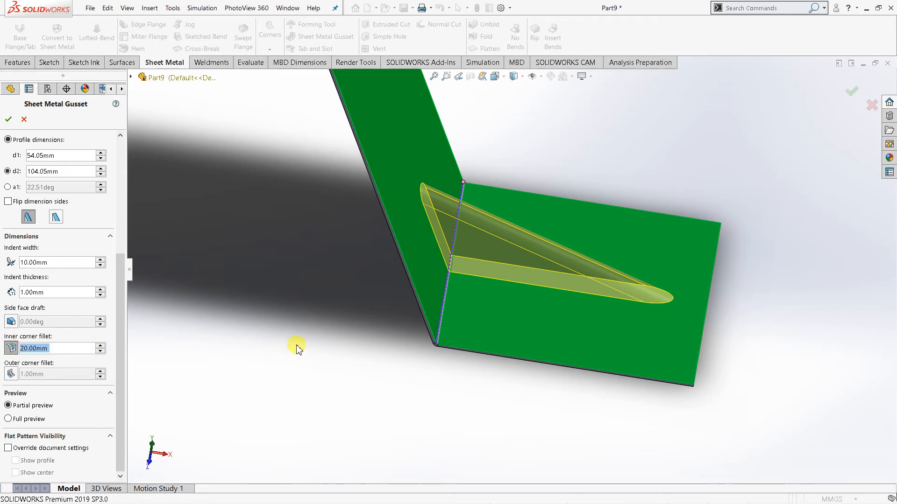
pyautogui.write('5')
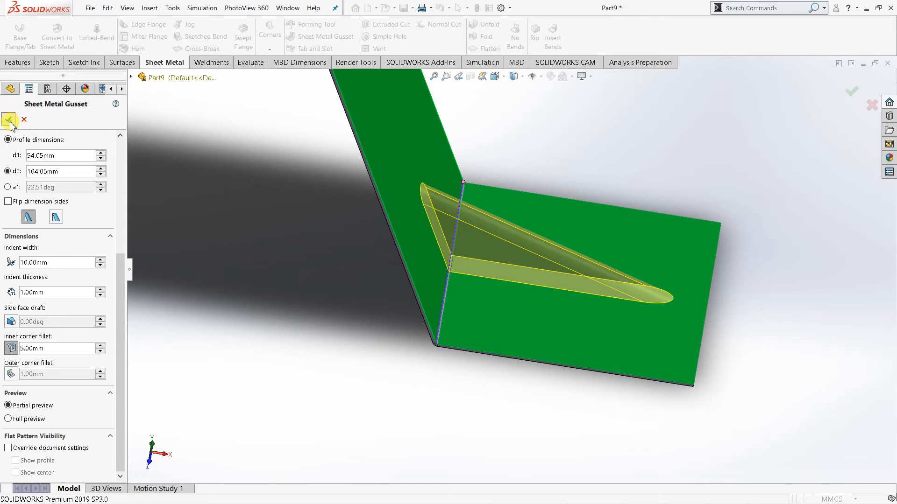
pyautogui.click(9, 120)
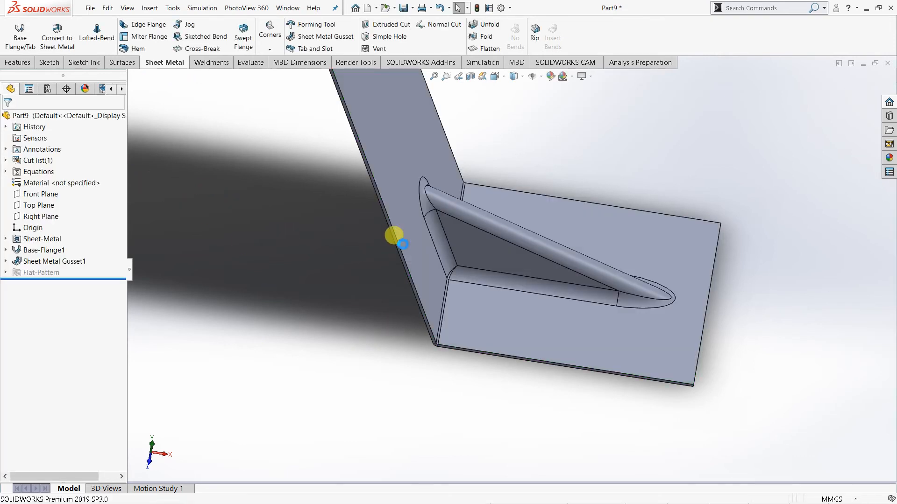
# Step: Examine the filleted gusset from several angles, then reopen its definition to review the profile and dimension settings
pyautogui.moveTo(395, 236); pyautogui.dragTo(344, 254, button='middle')
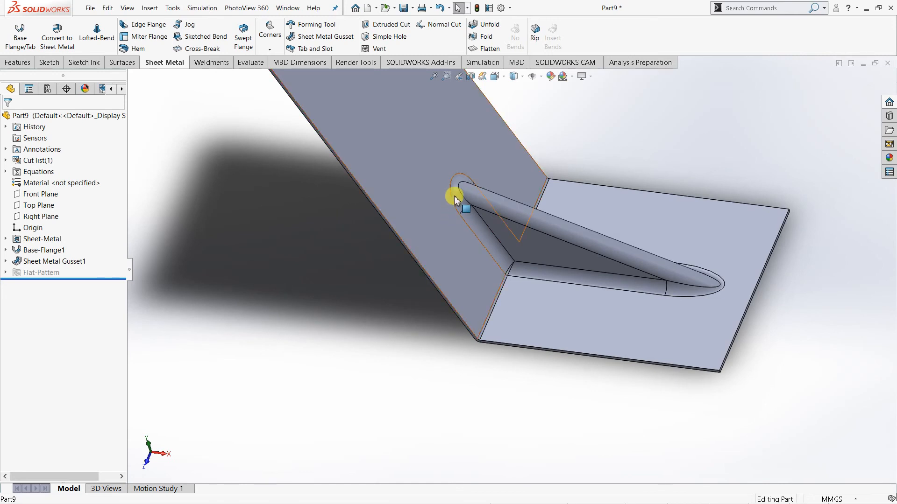
pyautogui.moveTo(557, 244); pyautogui.dragTo(525, 316, button='middle')
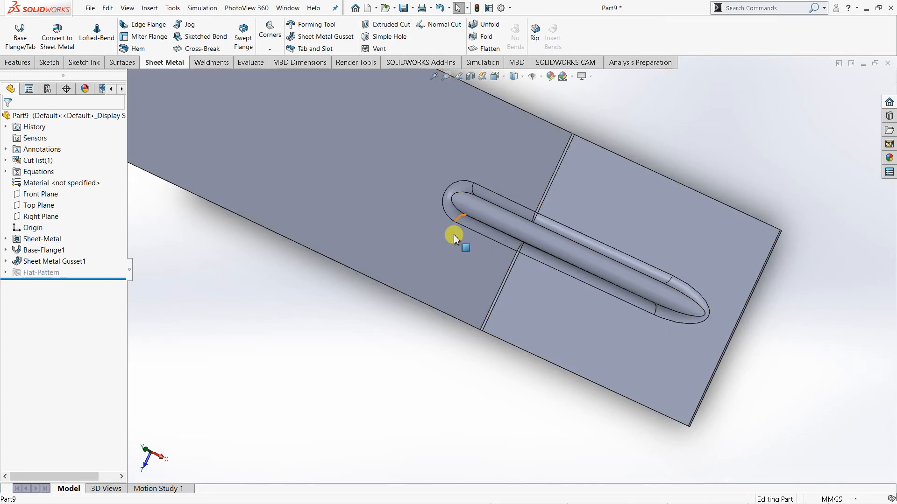
pyautogui.moveTo(454, 237); pyautogui.dragTo(397, 225, button='middle')
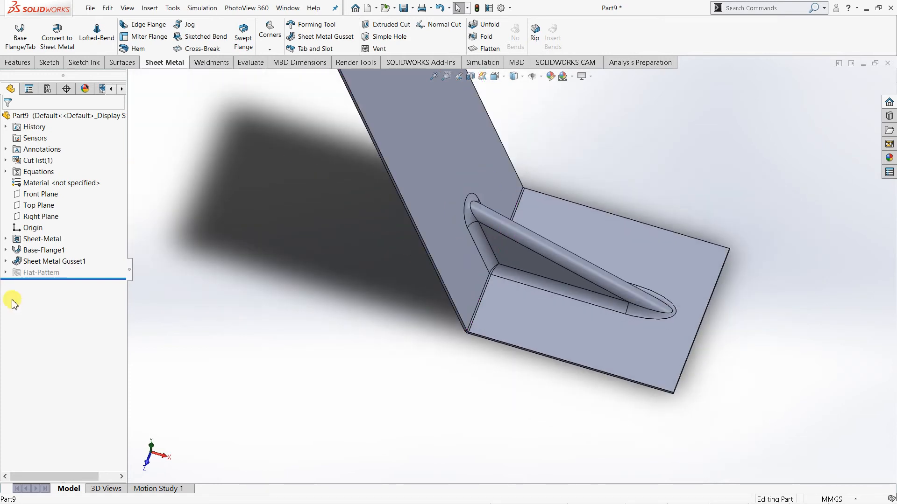
pyautogui.rightClick(59, 268)
pyautogui.click(240, 299)
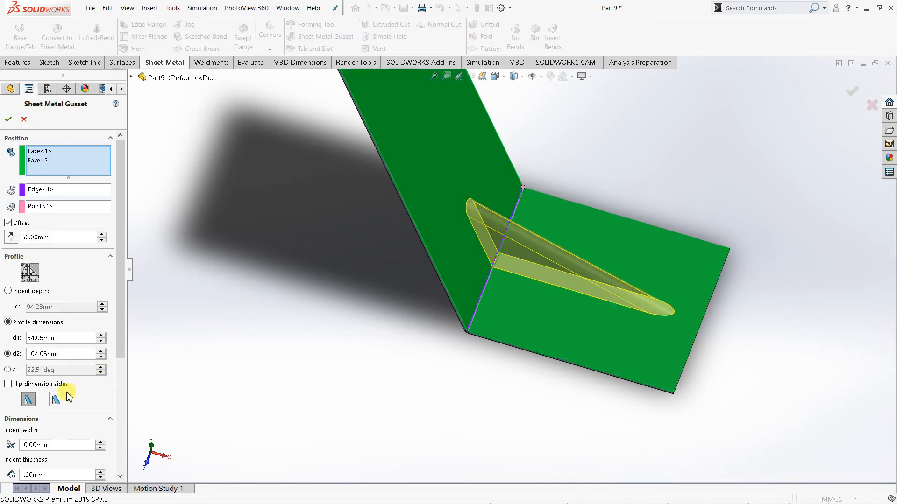
pyautogui.scroll(-5, 68, 392)
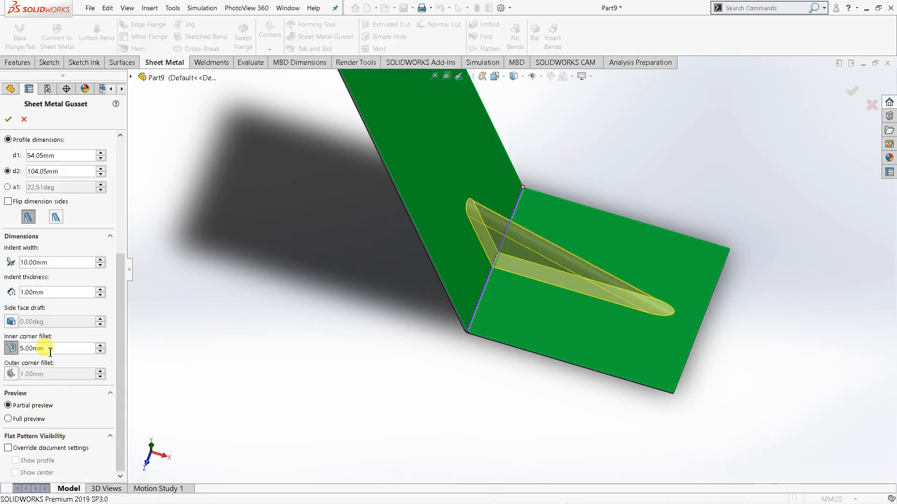
pyautogui.scroll(3, 46, 343)
pyautogui.scroll(3, 61, 320)
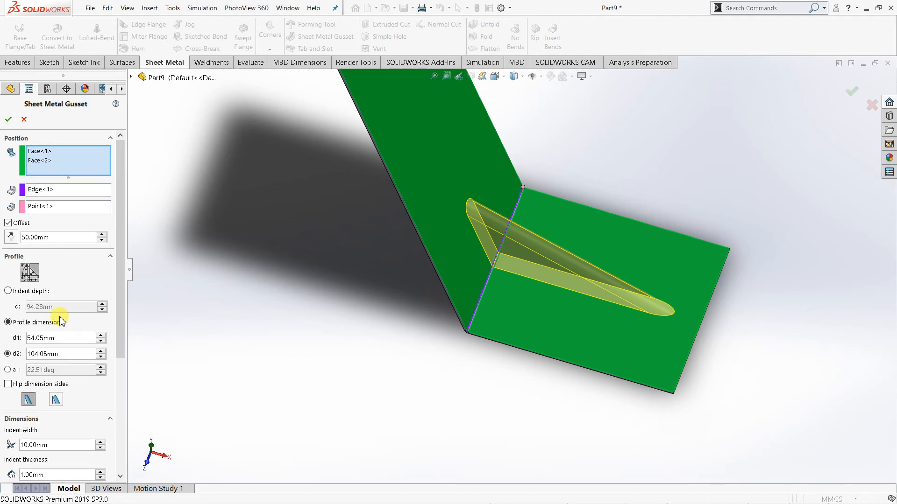
pyautogui.click(9, 121)
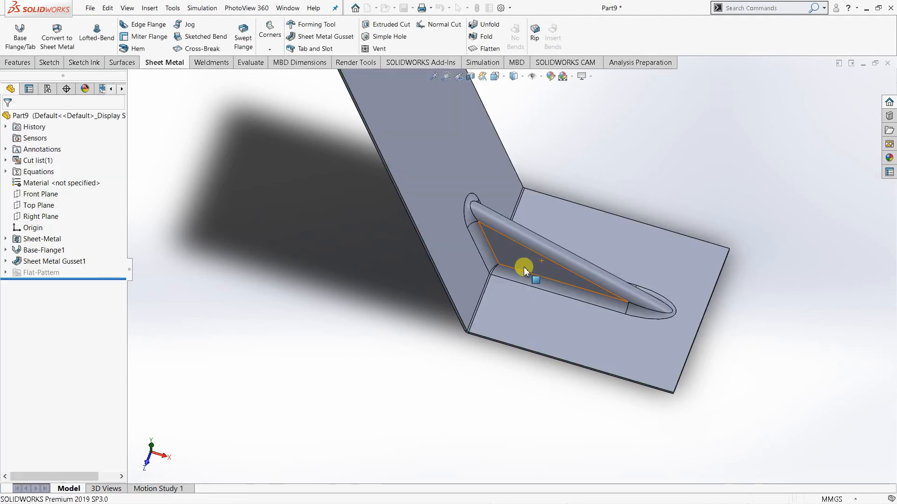
# Step: Start a second sheet metal gusset at the upper bend, between the top flange's underside and the adjoining inclined face
pyautogui.scroll(3, 462, 294)
pyautogui.moveTo(427, 180); pyautogui.dragTo(530, 201, button='middle')
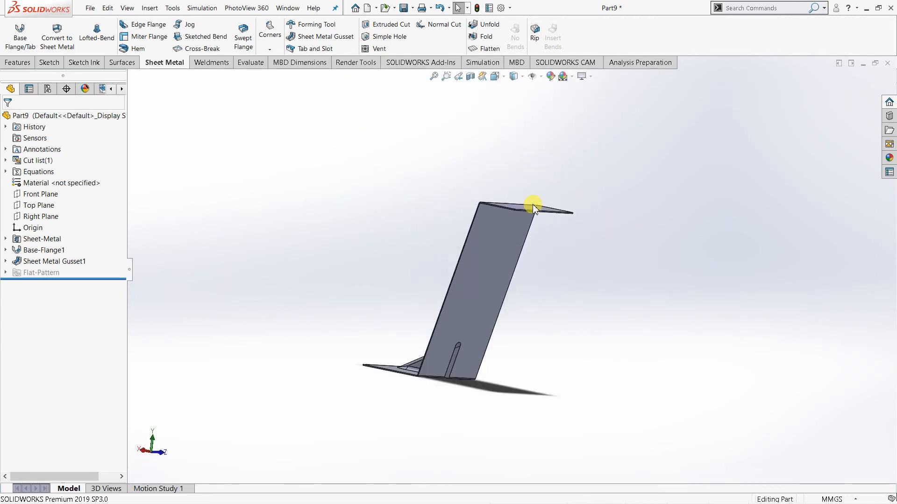
pyautogui.scroll(-5, 504, 267)
pyautogui.moveTo(505, 267); pyautogui.dragTo(437, 280, button='middle')
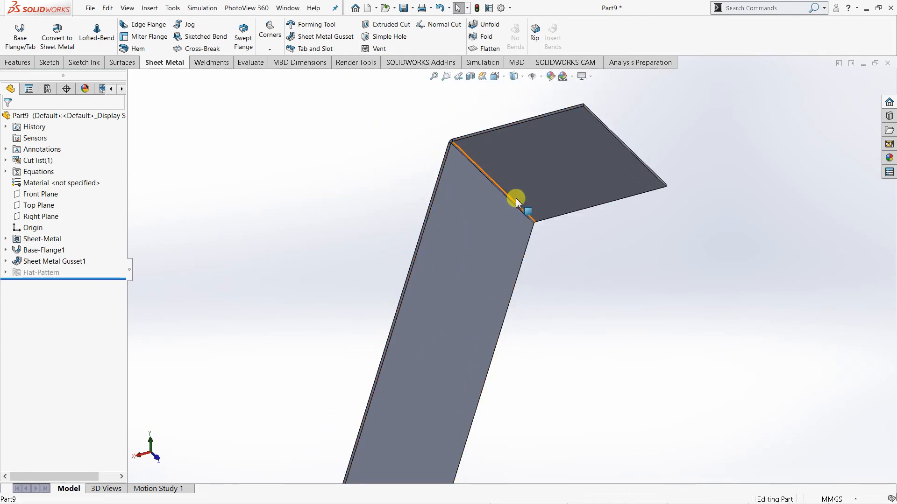
pyautogui.moveTo(466, 233); pyautogui.dragTo(447, 262, button='middle')
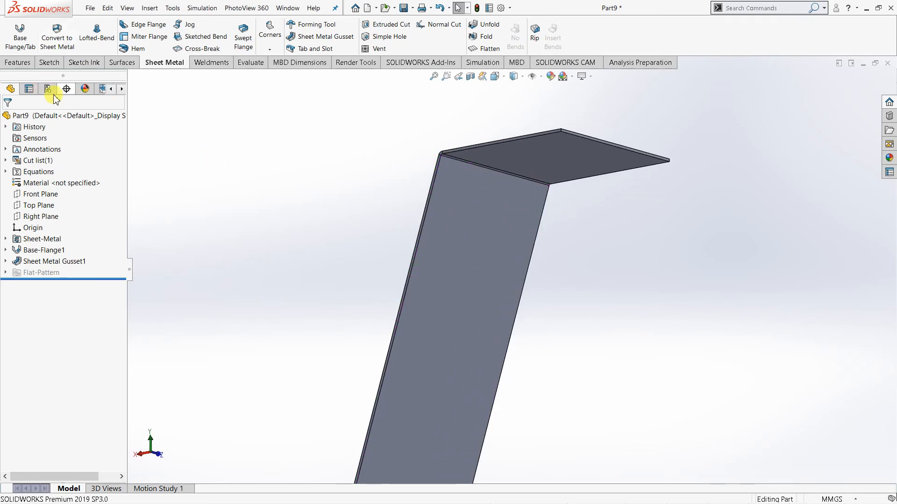
pyautogui.click(317, 36)
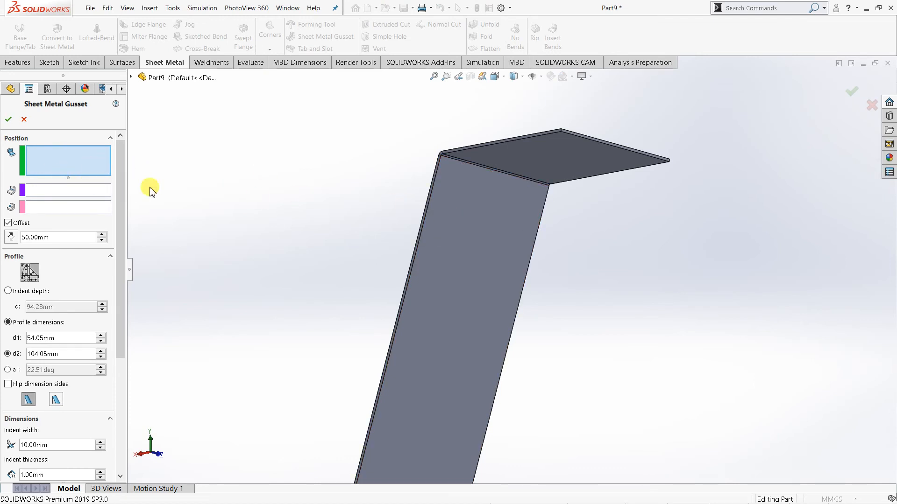
pyautogui.moveTo(567, 243); pyautogui.dragTo(512, 221, button='middle')
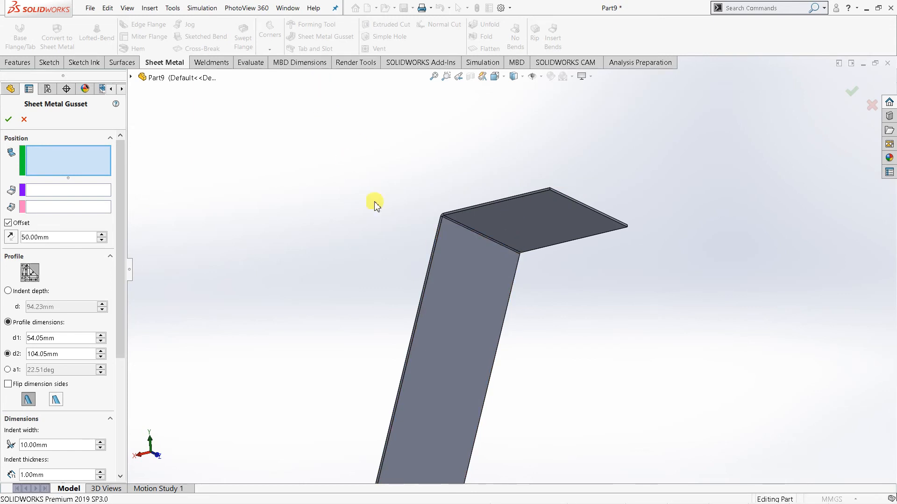
pyautogui.click(517, 234)
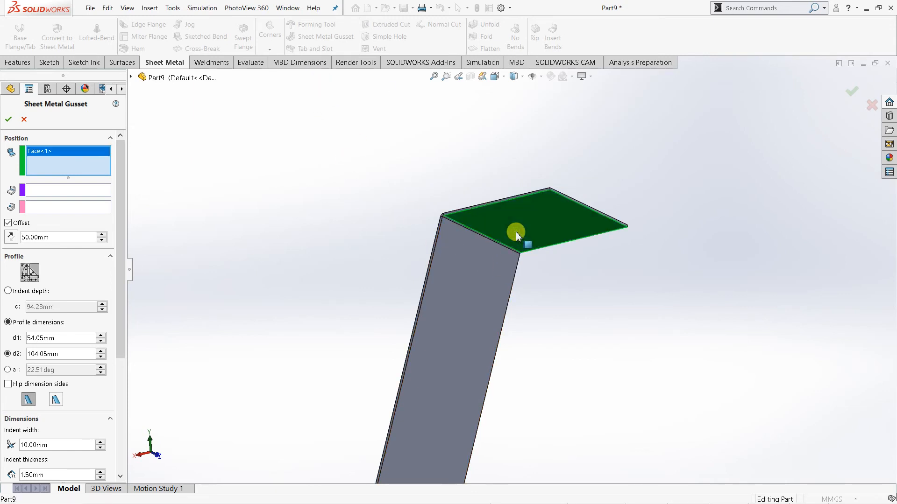
pyautogui.click(471, 280)
pyautogui.moveTo(567, 306); pyautogui.dragTo(192, 270, button='middle')
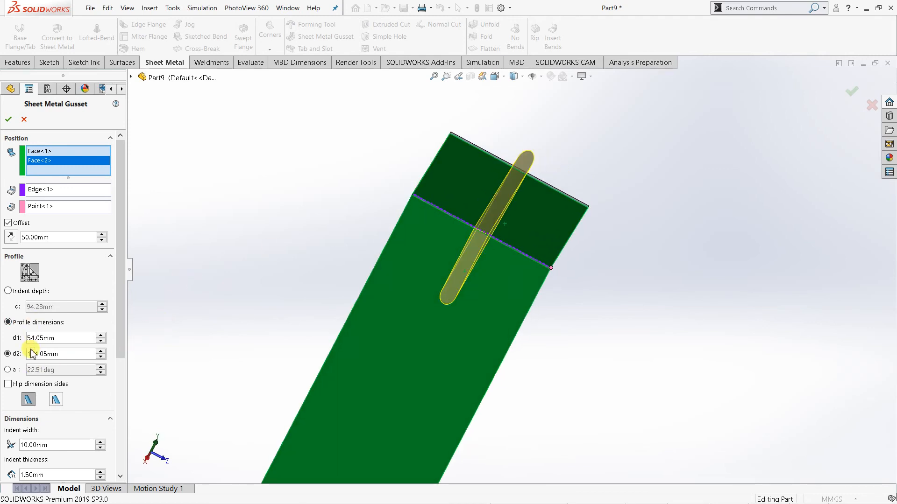
# Step: Define the new gusset's profile by indent depth and set the depth to 40 mm
pyautogui.click(8, 291)
pyautogui.moveTo(415, 304)
pyautogui.mouseDown(button='middle')
pyautogui.moveTo(471, 344)
pyautogui.moveTo(475, 360)
pyautogui.mouseUp(button='middle')
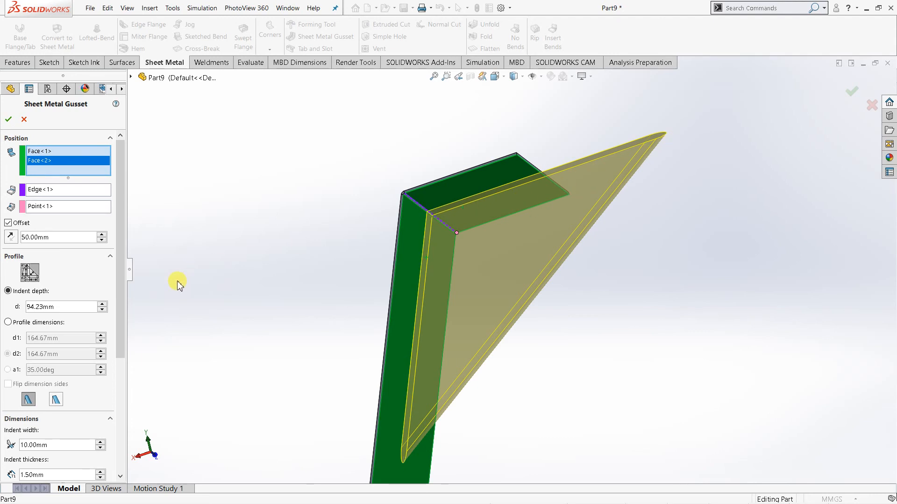
pyautogui.click(102, 310)
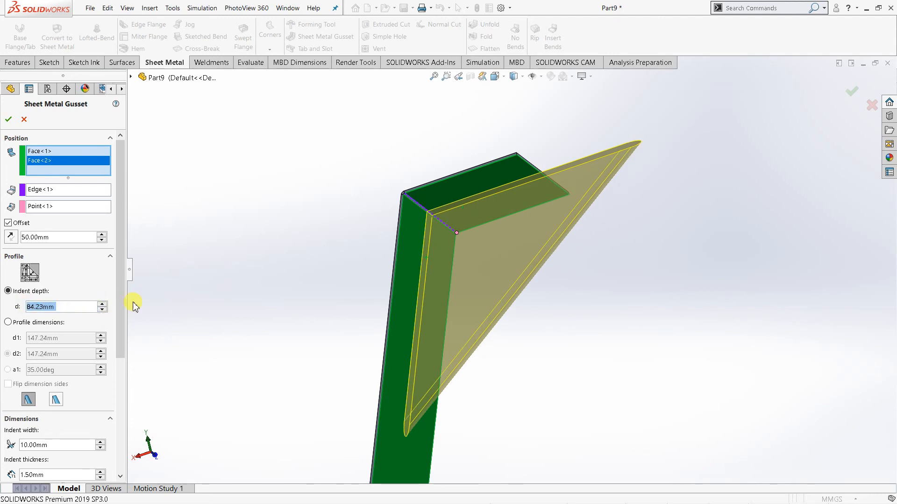
pyautogui.write('40')
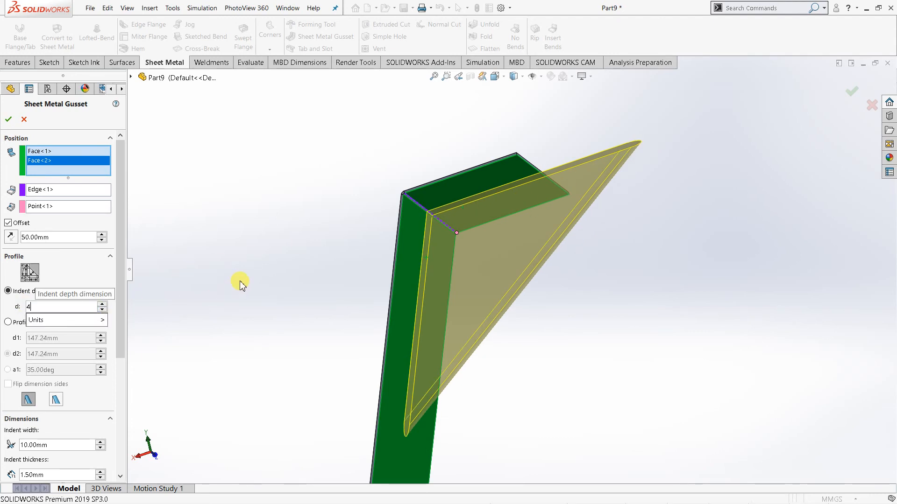
pyautogui.click(215, 262)
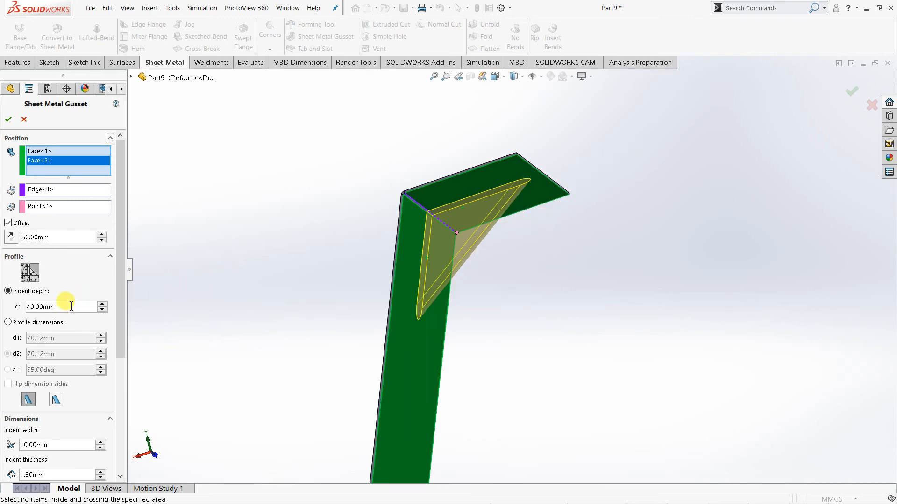
# Step: Reduce the new gusset's indent depth to 20 mm
pyautogui.doubleClick(60, 309)
pyautogui.write('20')
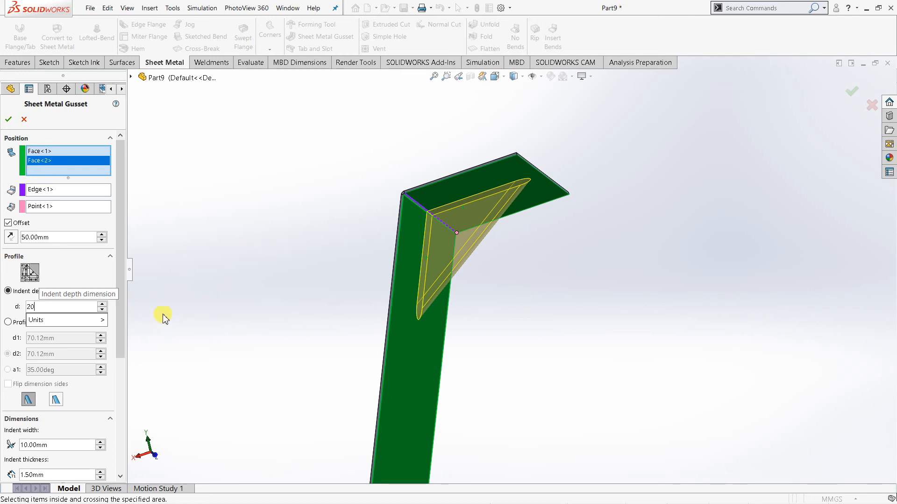
pyautogui.press('Return')
# Step: Change the upper bend's gusset from the rounded to the flat shape
pyautogui.moveTo(300, 299); pyautogui.dragTo(430, 274, button='middle')
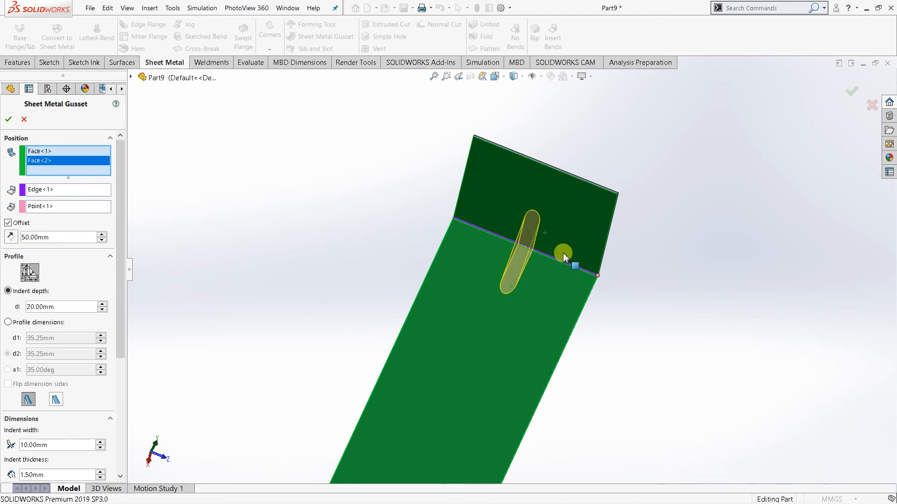
pyautogui.click(55, 400)
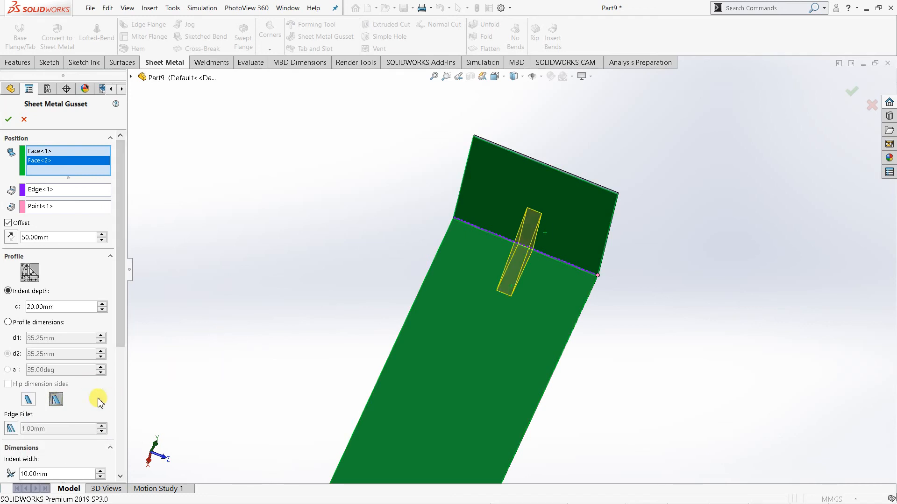
pyautogui.scroll(-4, 74, 397)
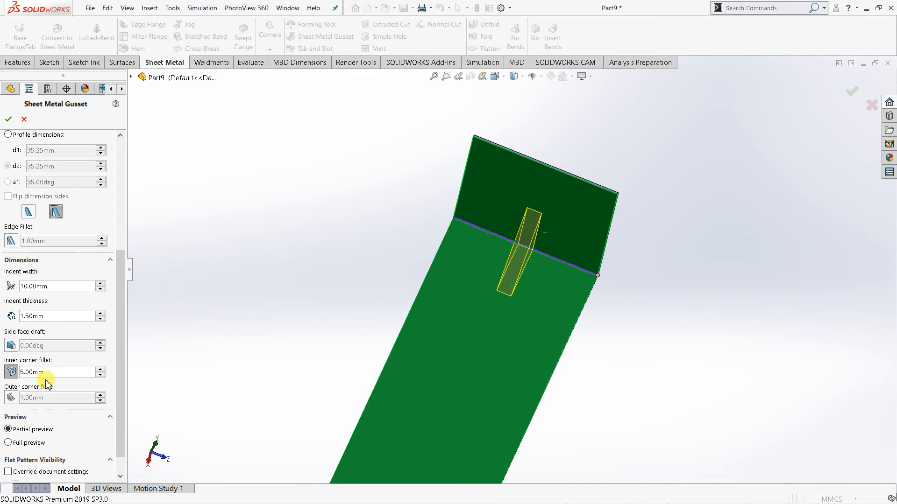
# Step: Enable the outer corner fillet on the upper bend's gusset and set it to 3 mm
pyautogui.doubleClick(33, 372)
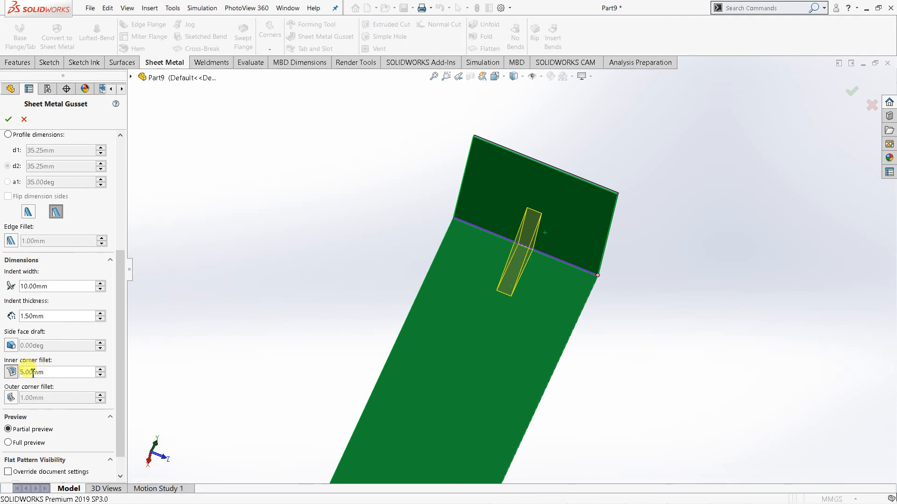
pyautogui.click(11, 398)
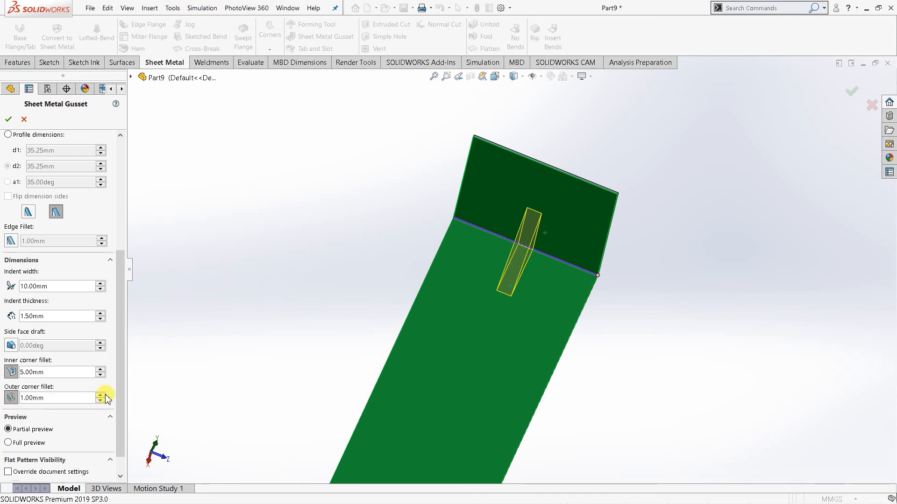
pyautogui.click(103, 397)
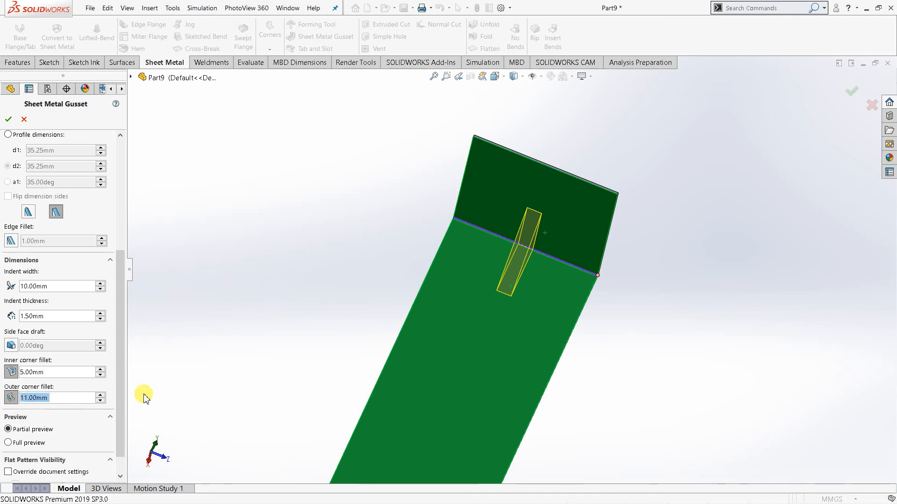
pyautogui.write('3')
pyautogui.press('Return')
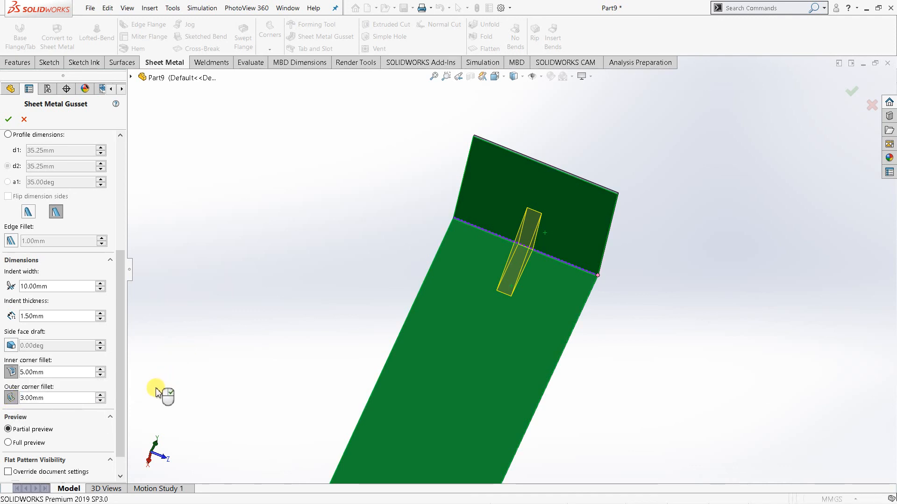
# Step: Set the upper bend gusset's indent width to 15 mm and create the gusset
pyautogui.scroll(-1, 44, 385)
pyautogui.scroll(3, 75, 343)
pyautogui.scroll(-1, 75, 360)
pyautogui.click(76, 381)
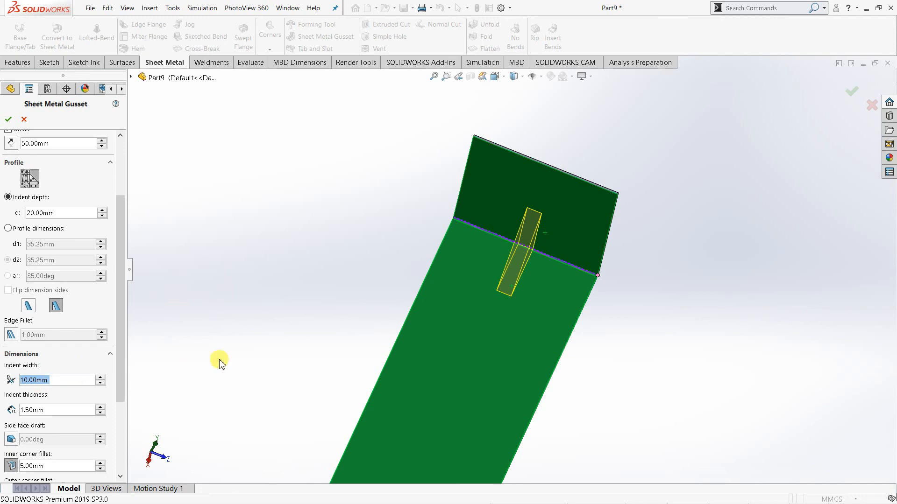
pyautogui.write('15')
pyautogui.press('Return')
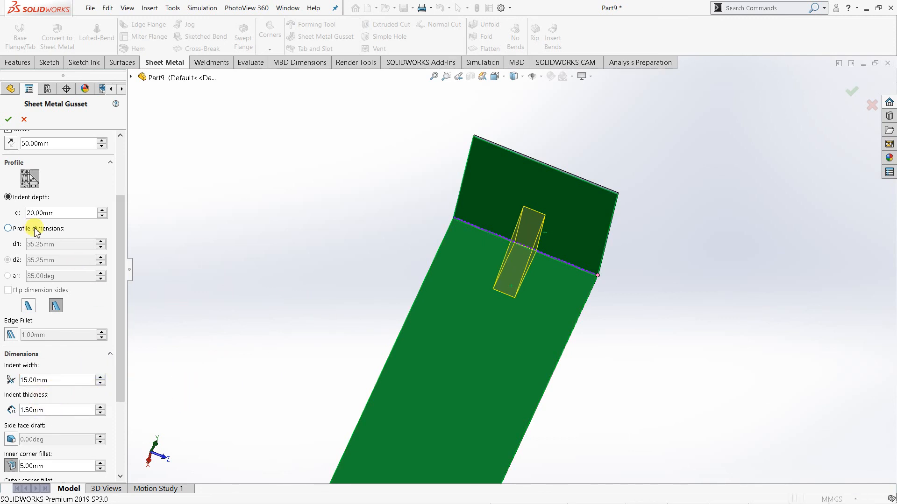
pyautogui.scroll(-3, 40, 411)
pyautogui.scroll(6, 36, 330)
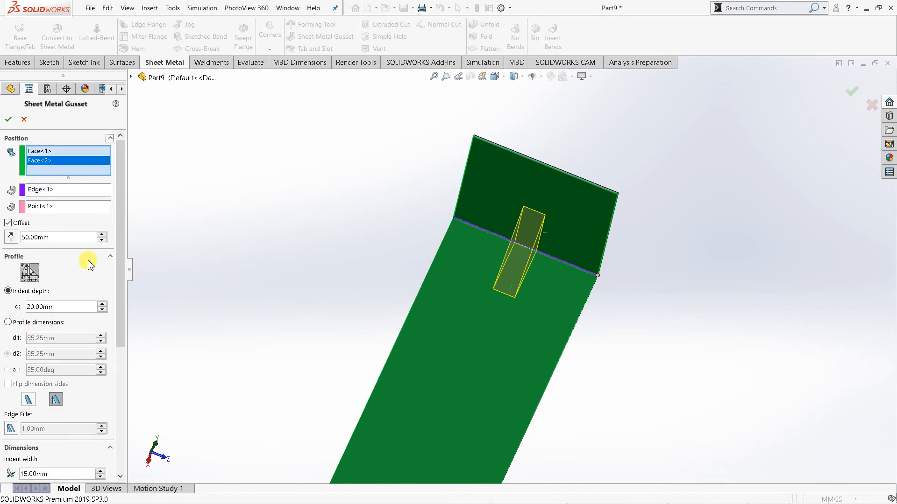
pyautogui.click(8, 120)
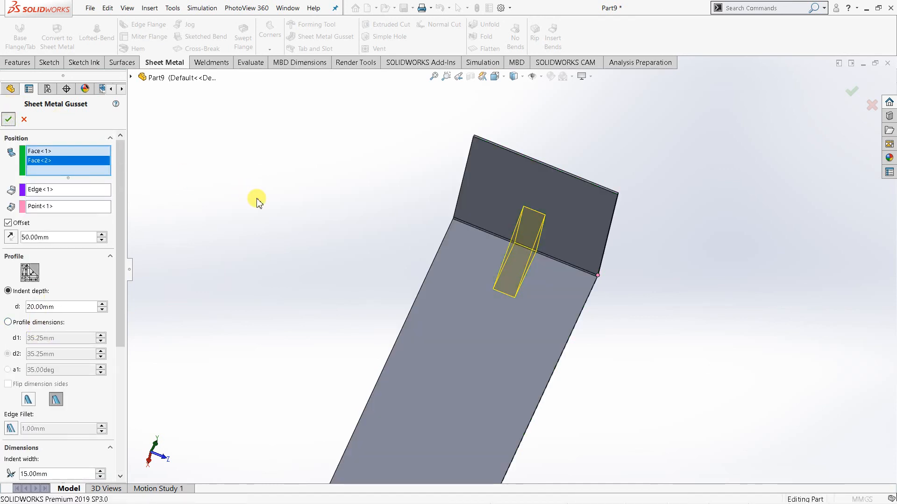
pyautogui.press('Return')
# Step: Examine the flat gusset at the upper bend and the rounded gusset at the lower bend from several angles
pyautogui.moveTo(304, 222); pyautogui.dragTo(517, 256, button='middle')
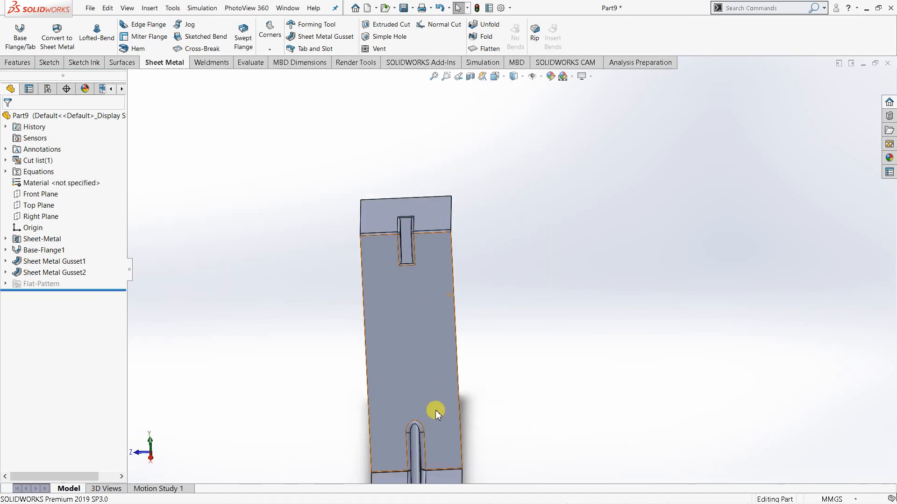
pyautogui.moveTo(436, 411); pyautogui.dragTo(483, 352, button='middle')
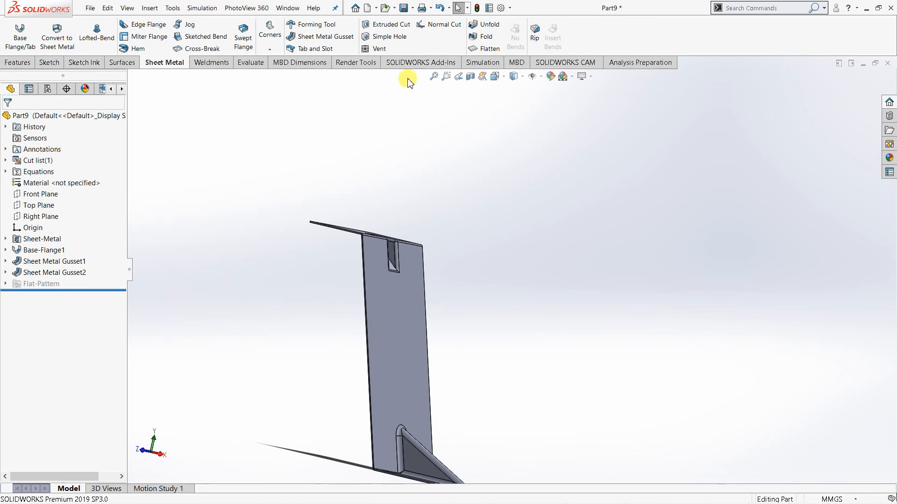
pyautogui.moveTo(455, 282); pyautogui.dragTo(414, 306, button='middle')
pyautogui.moveTo(455, 336); pyautogui.dragTo(444, 313, button='middle')
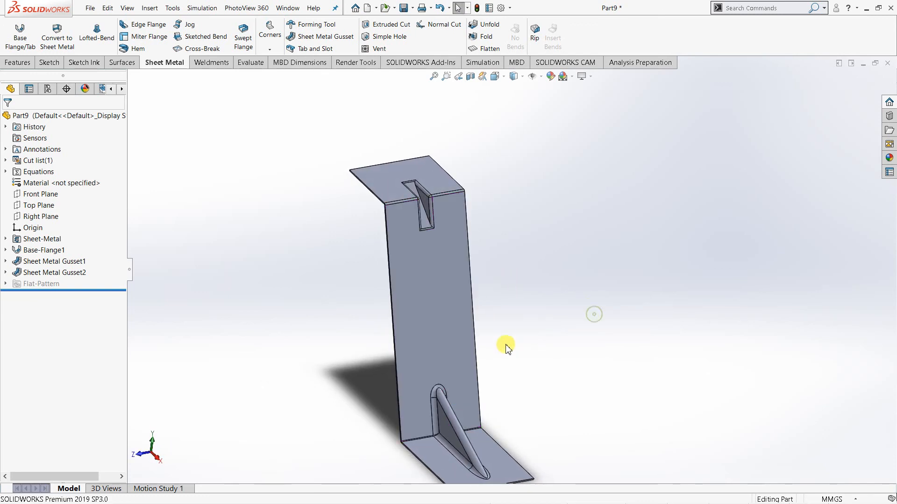
pyautogui.scroll(2, 509, 430)
pyautogui.scroll(-2, 495, 308)
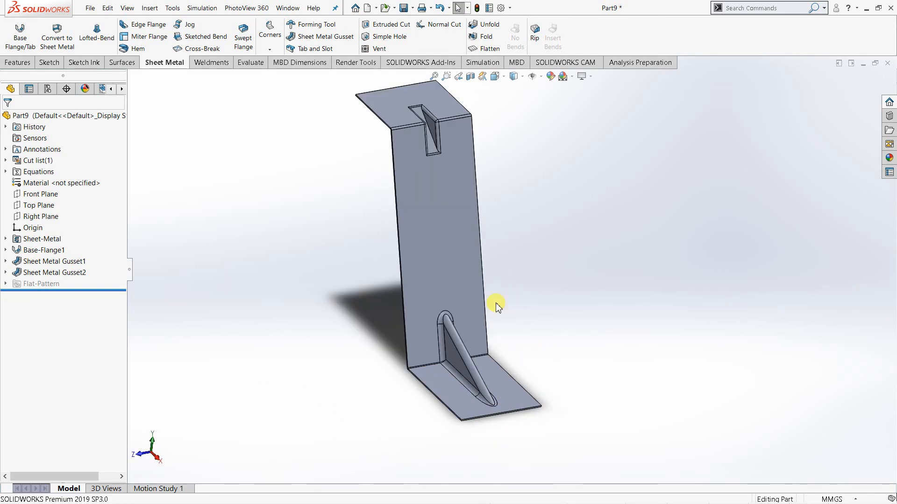
pyautogui.scroll(-2, 472, 313)
pyautogui.moveTo(451, 346); pyautogui.dragTo(477, 293, button='middle')
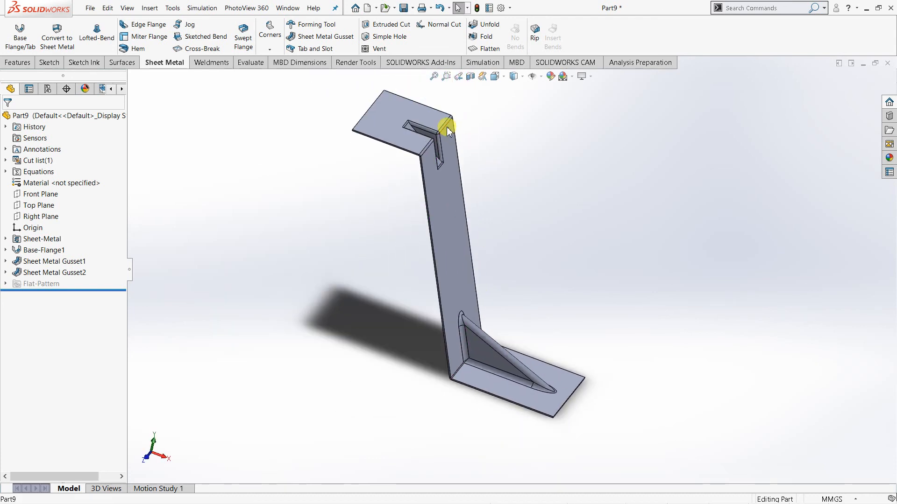
pyautogui.scroll(-1, 472, 154)
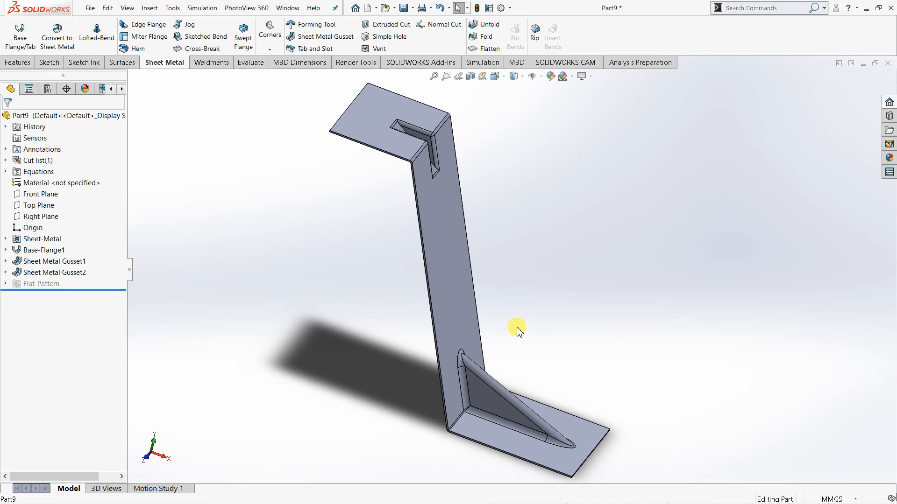
pyautogui.moveTo(524, 371); pyautogui.dragTo(507, 336, button='middle')
pyautogui.moveTo(540, 304); pyautogui.dragTo(563, 320, button='middle')
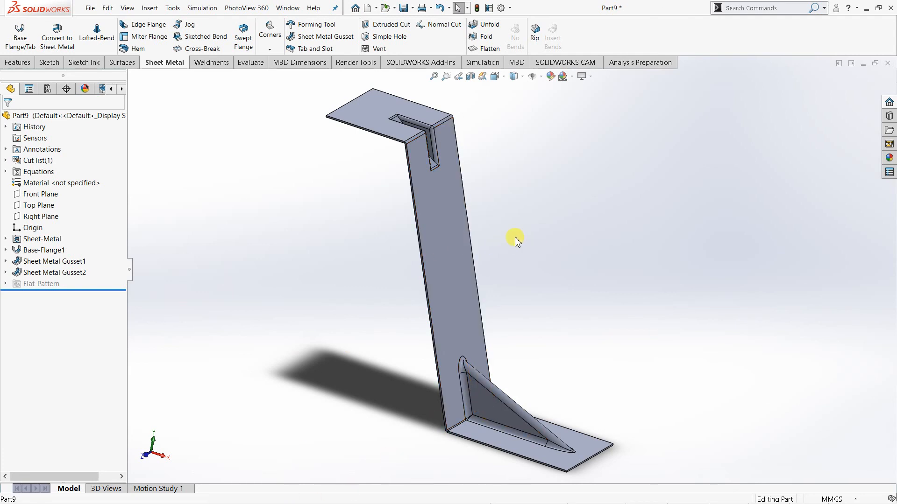
pyautogui.scroll(2, 515, 237)
pyautogui.scroll(-1, 515, 243)
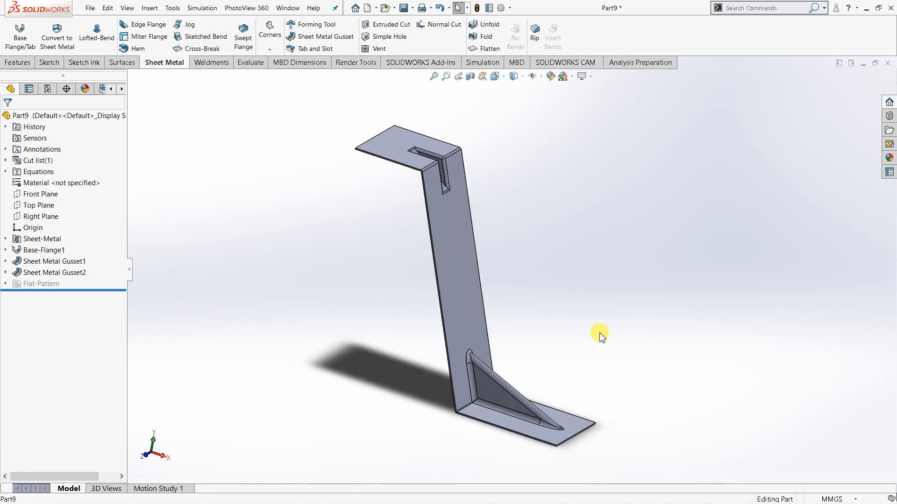
pyautogui.scroll(-2, 600, 336)
pyautogui.scroll(2, 457, 264)
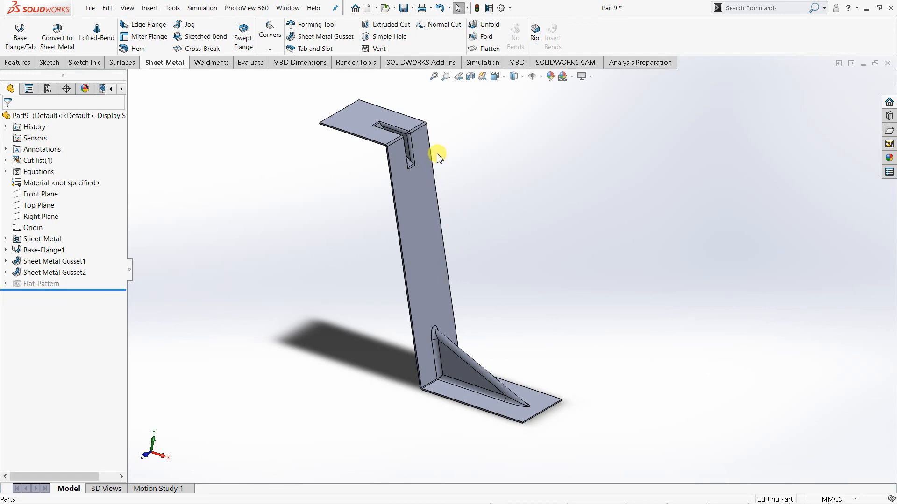
pyautogui.scroll(-1, 432, 137)
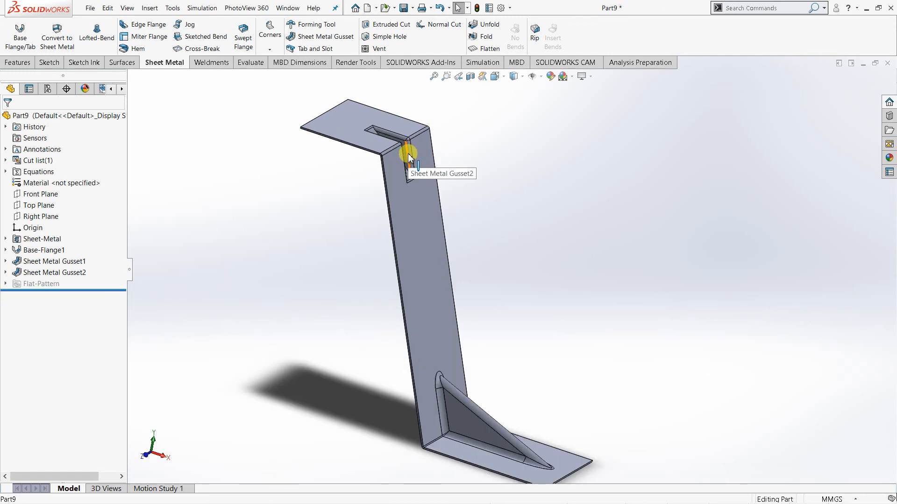